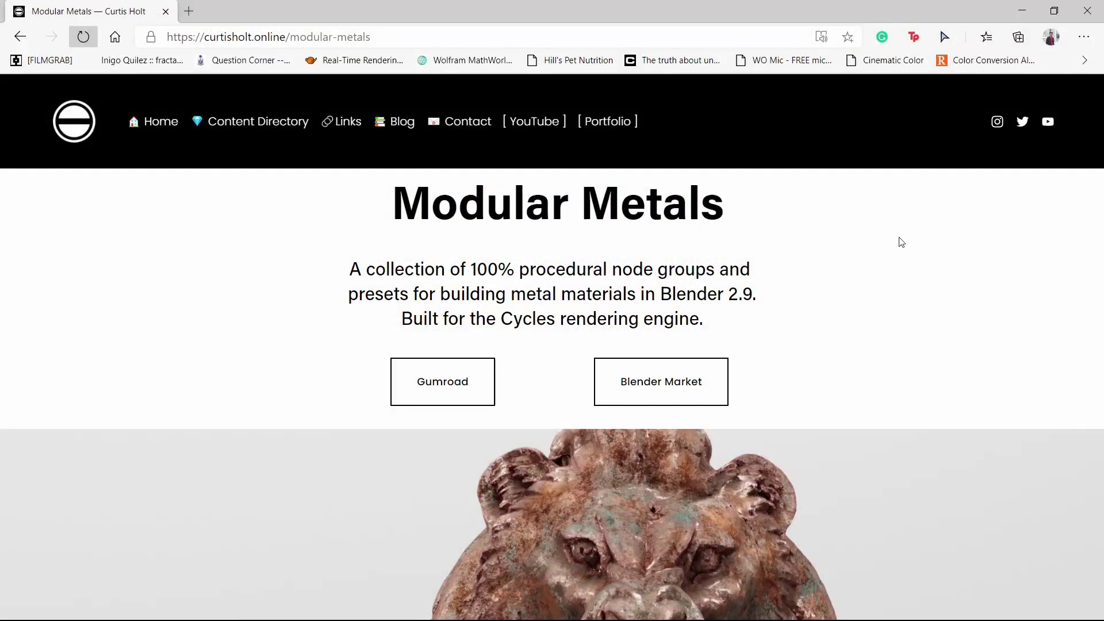
Scroll down the curtisholt.online Modular Metals page past all its preset renders
scroll(895, 255, "down", 4)
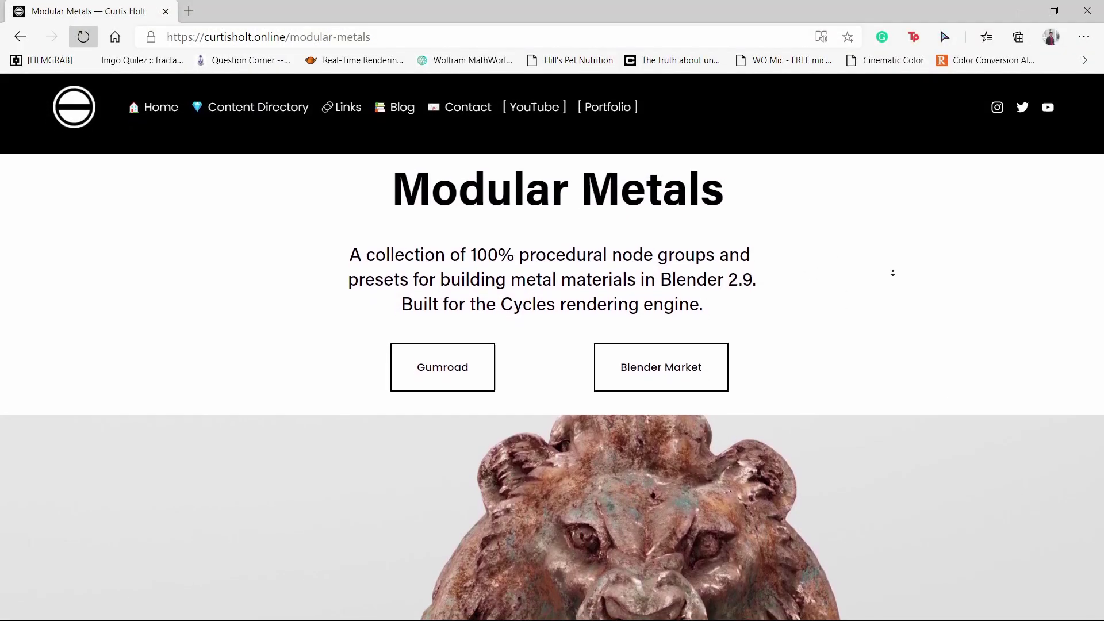
scroll(891, 290, "down", 9)
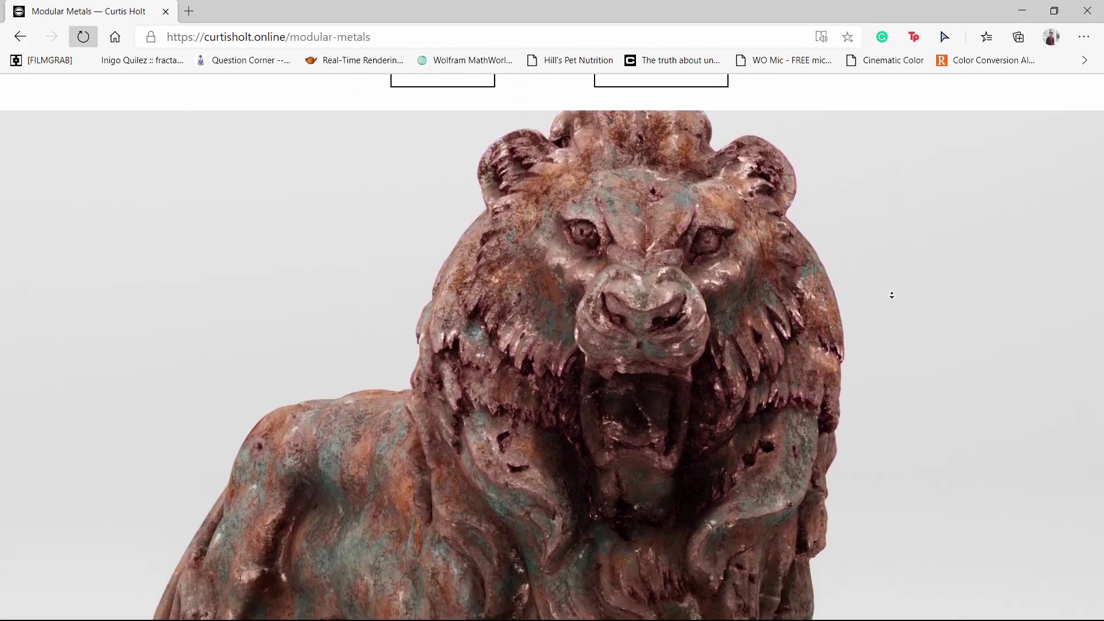
scroll(891, 301, "down", 12)
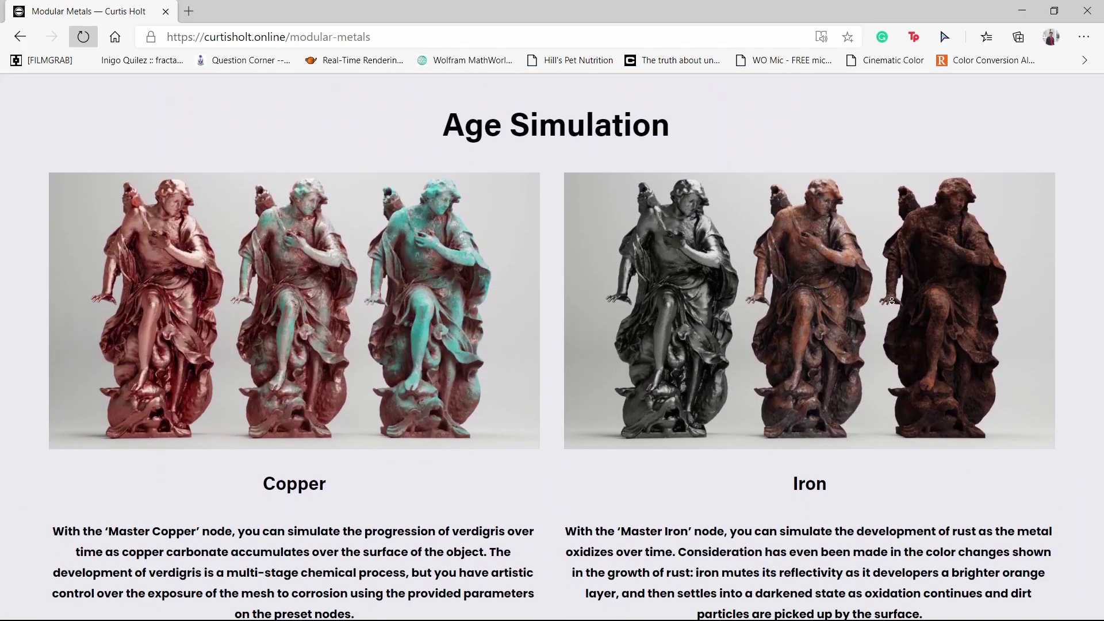
scroll(891, 301, "down", 11)
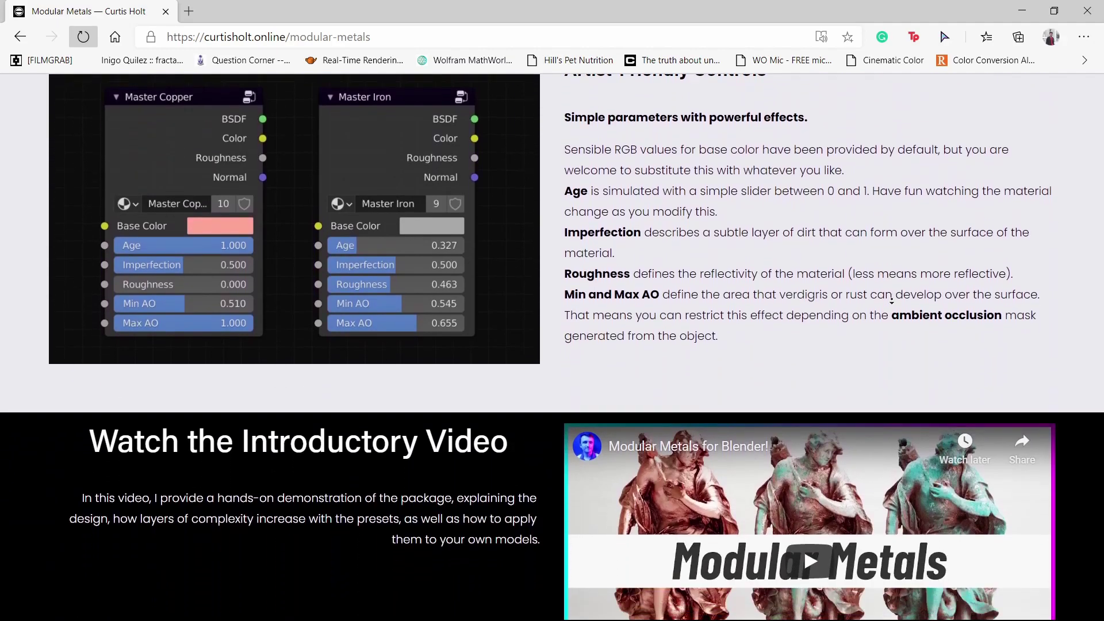
scroll(892, 301, "down", 11)
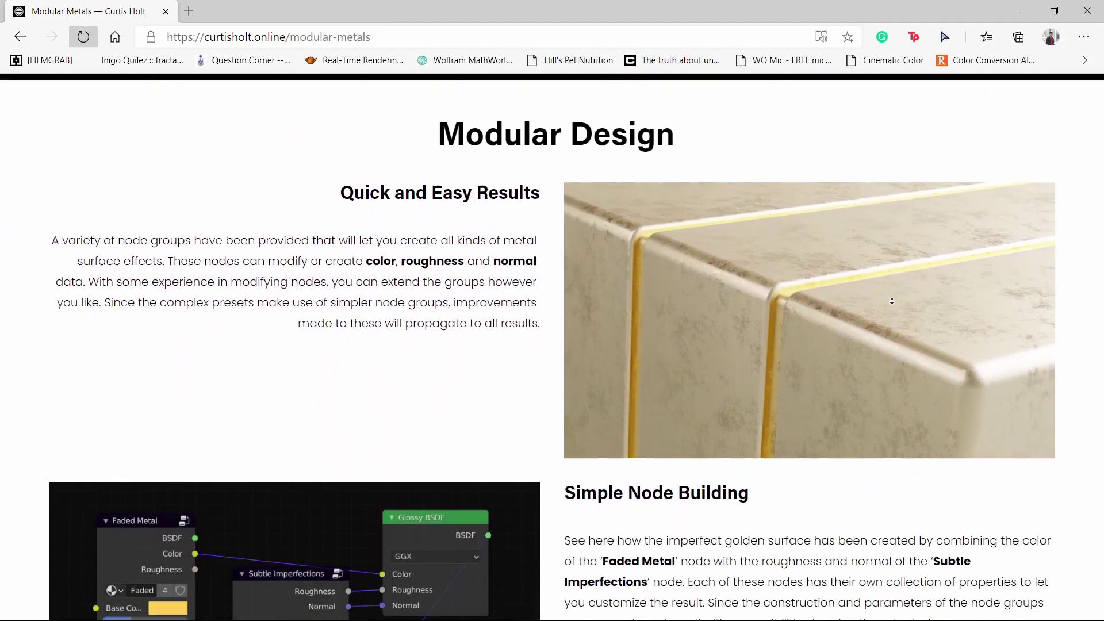
scroll(892, 301, "down", 11)
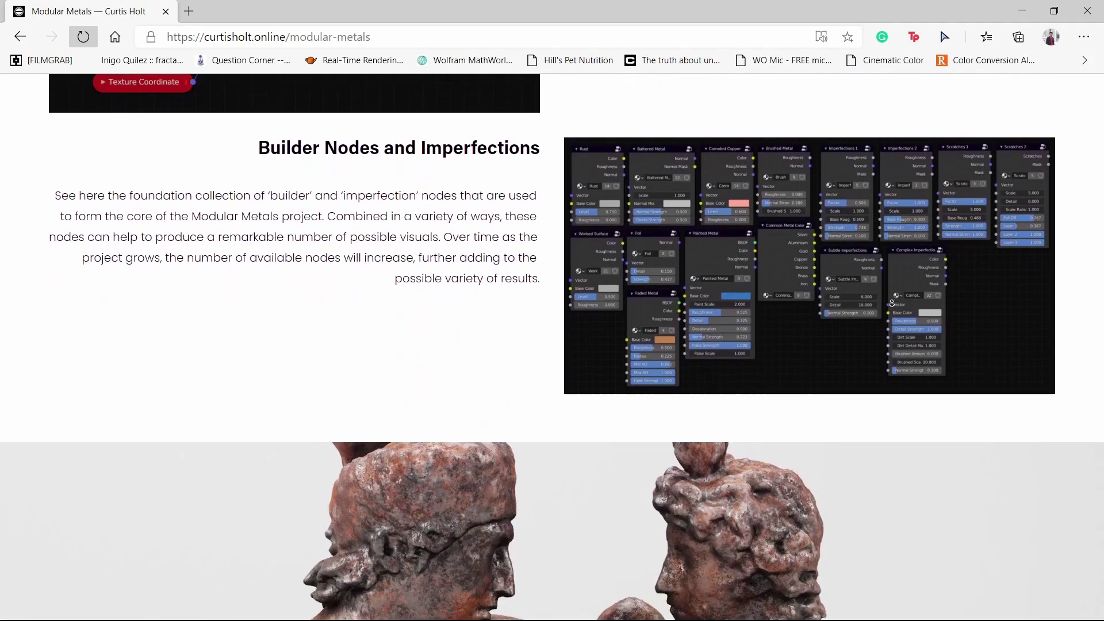
scroll(892, 306, "down", 12)
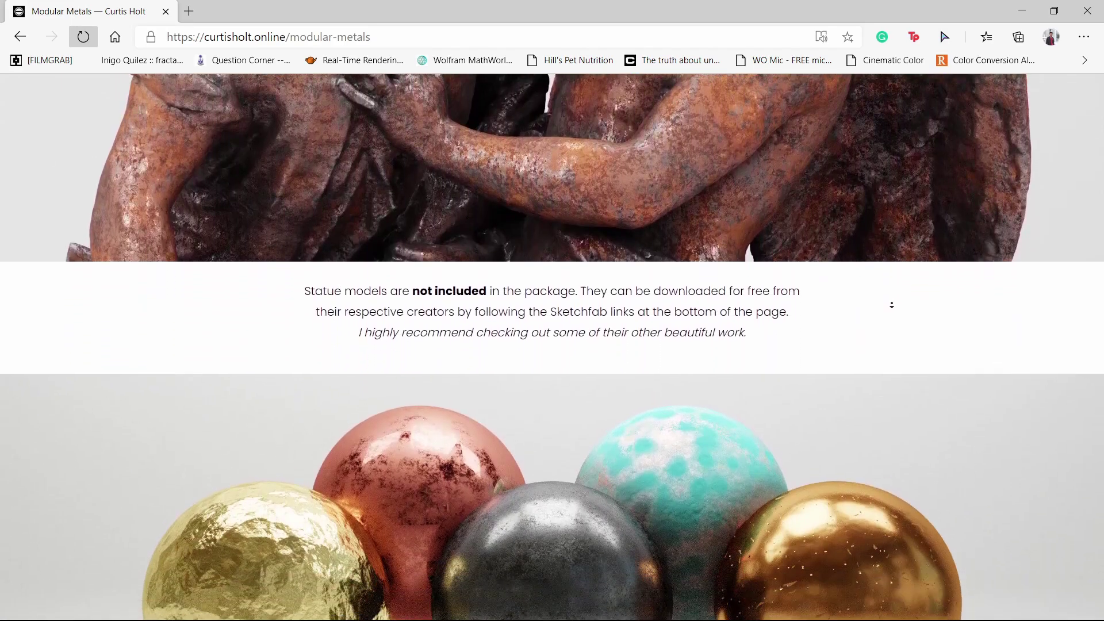
scroll(891, 306, "down", 14)
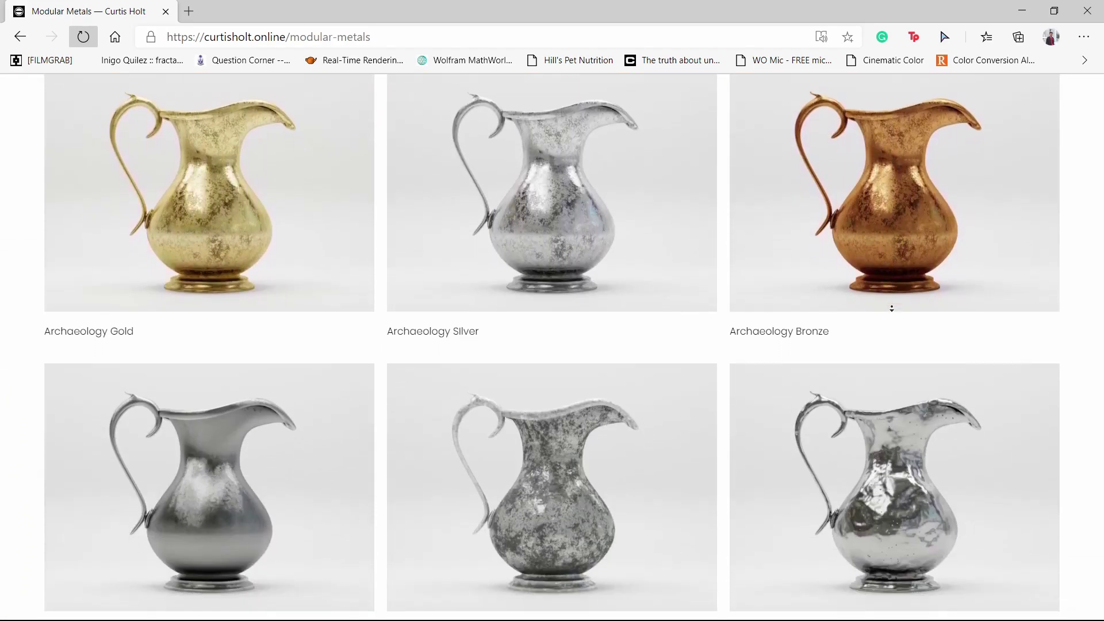
scroll(891, 320, "down", 20)
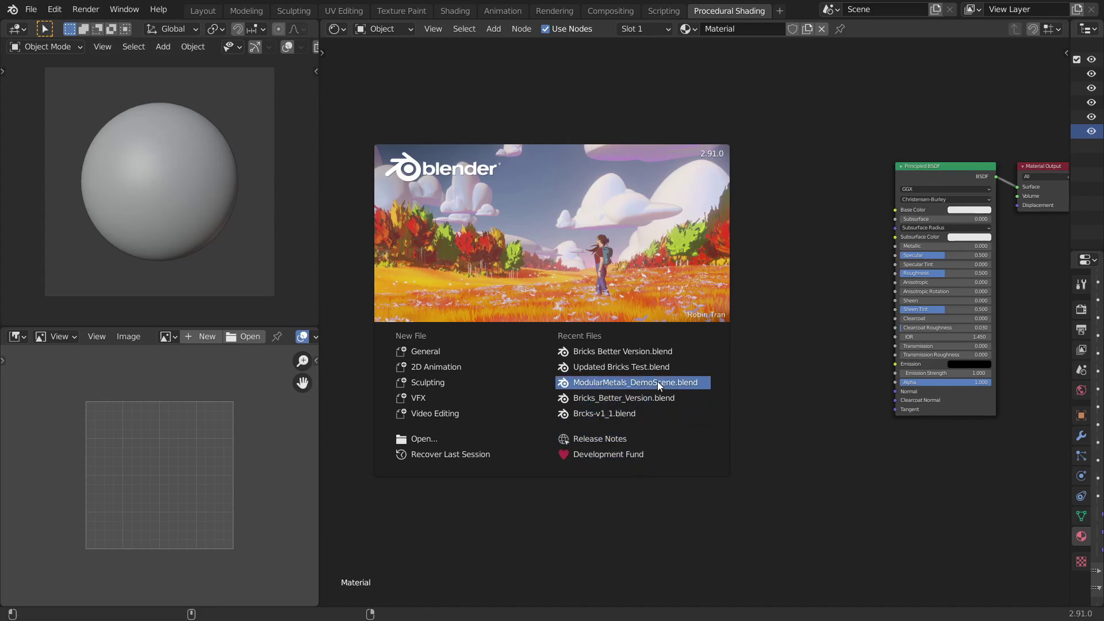
Open ModularMetals_DemoScene.blend from the splash and switch the viewport to Rendered shading
left_click(675, 381)
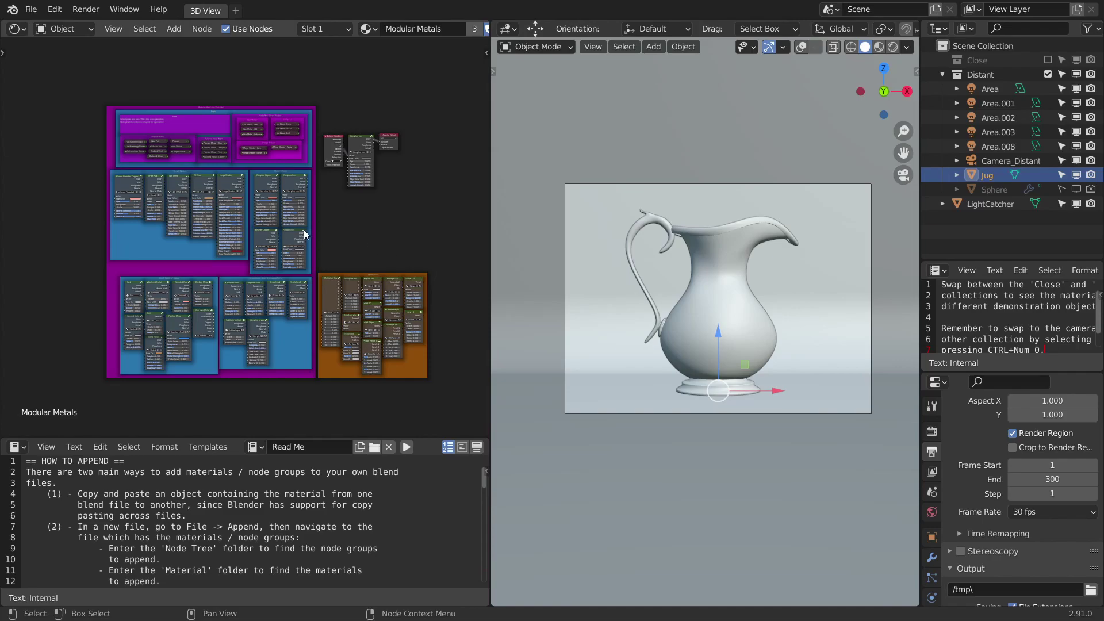
scroll(274, 164, "up", 5)
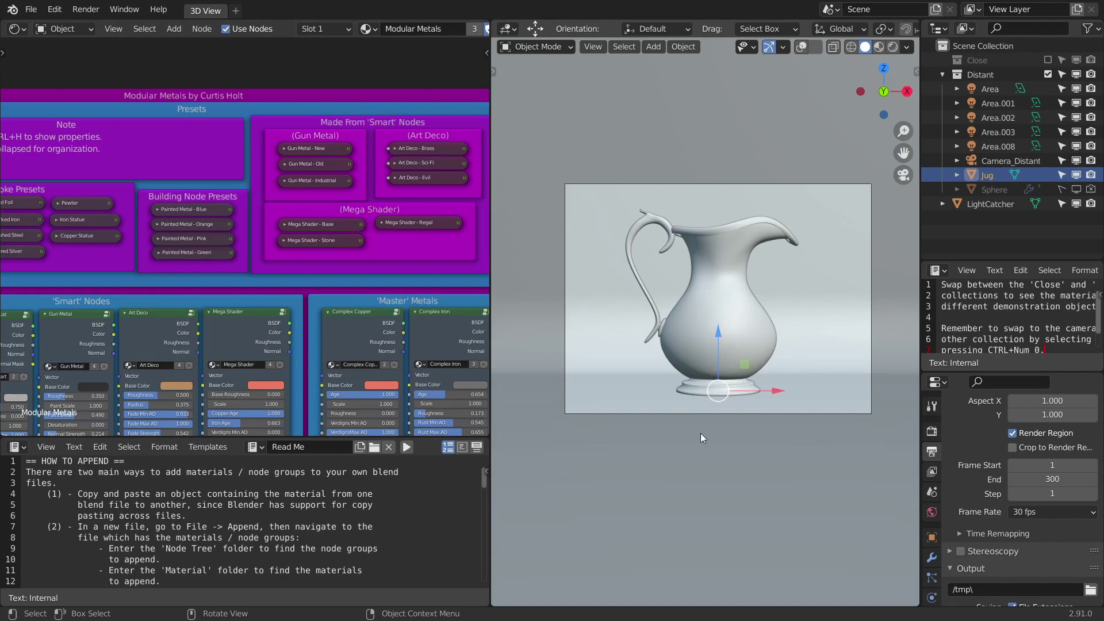
key("z")
left_click(705, 159)
Frame the Complex Iron node setup in the node editor
mouse_move(267, 187)
middle_mouse_down()
mouse_move(80, 184)
mouse_move(418, 181)
middle_mouse_up()
scroll(278, 161, "up", 4)
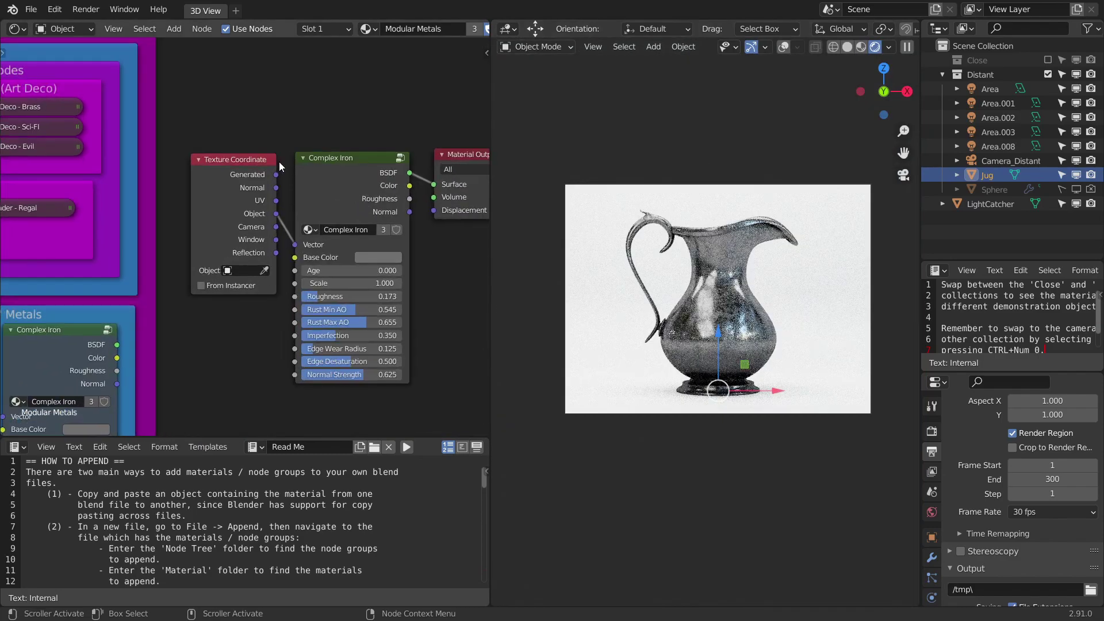
scroll(278, 161, "up", 5)
middle_click_drag(278, 161, 138, 140)
scroll(743, 281, "up", 4)
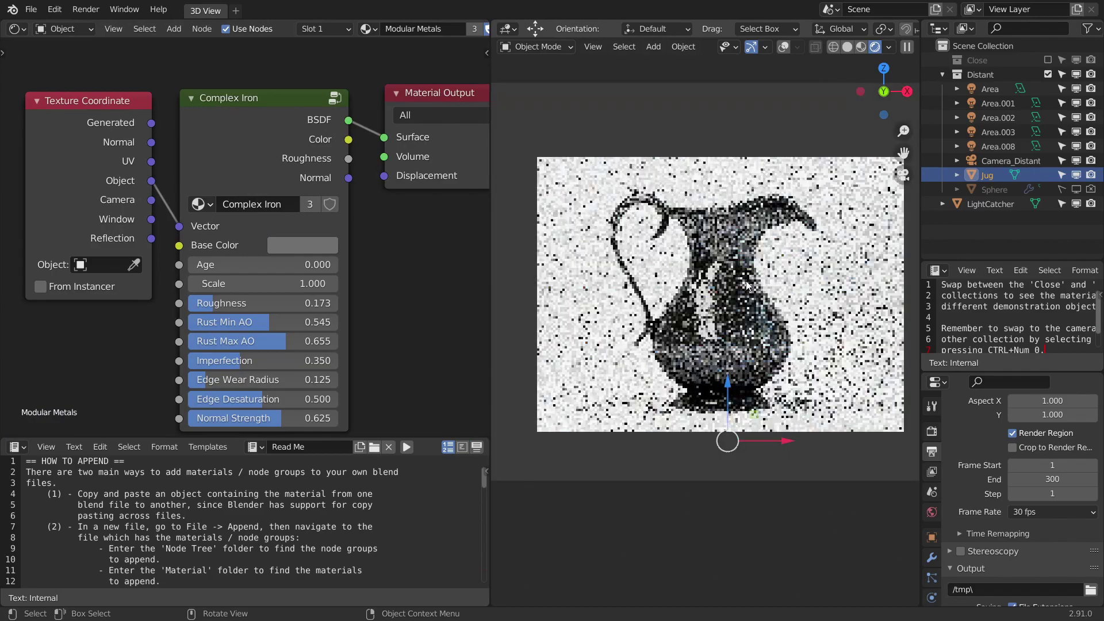
scroll(668, 253, "down", 2)
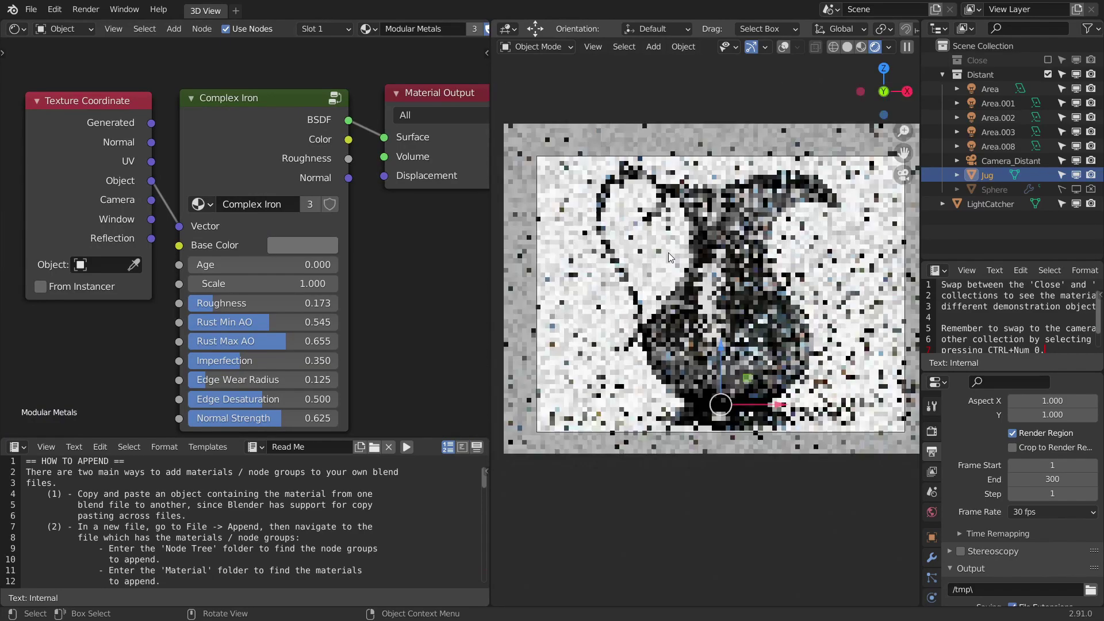
scroll(668, 253, "down", 3)
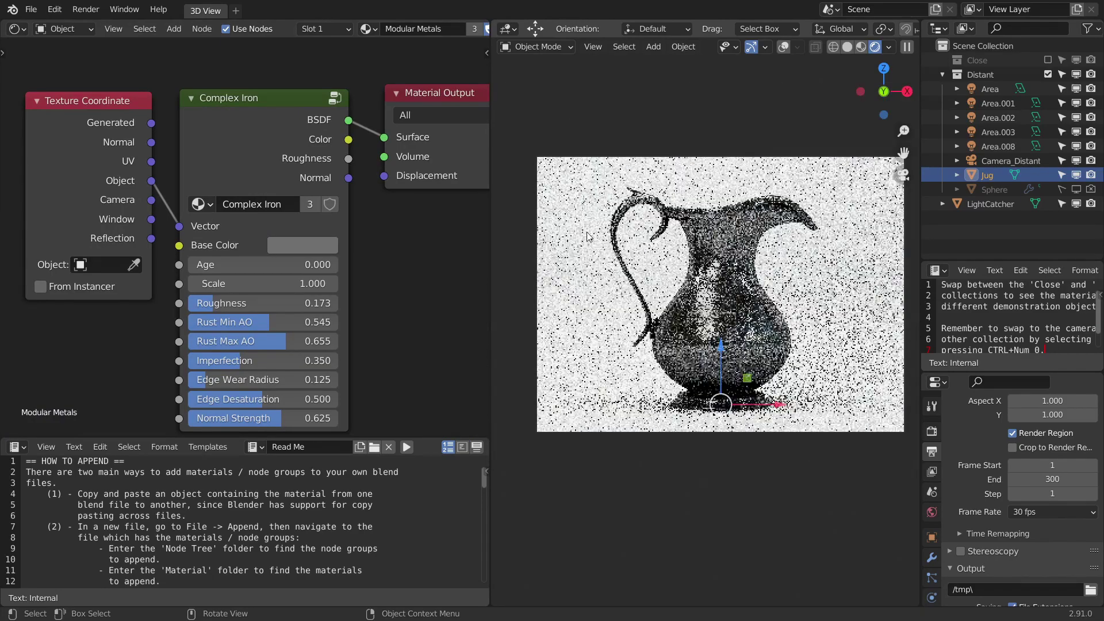
Leave the camera view and select the LightCatcher backdrop plane
key("KP_0")
scroll(720, 272, "down", 3)
left_click(645, 275)
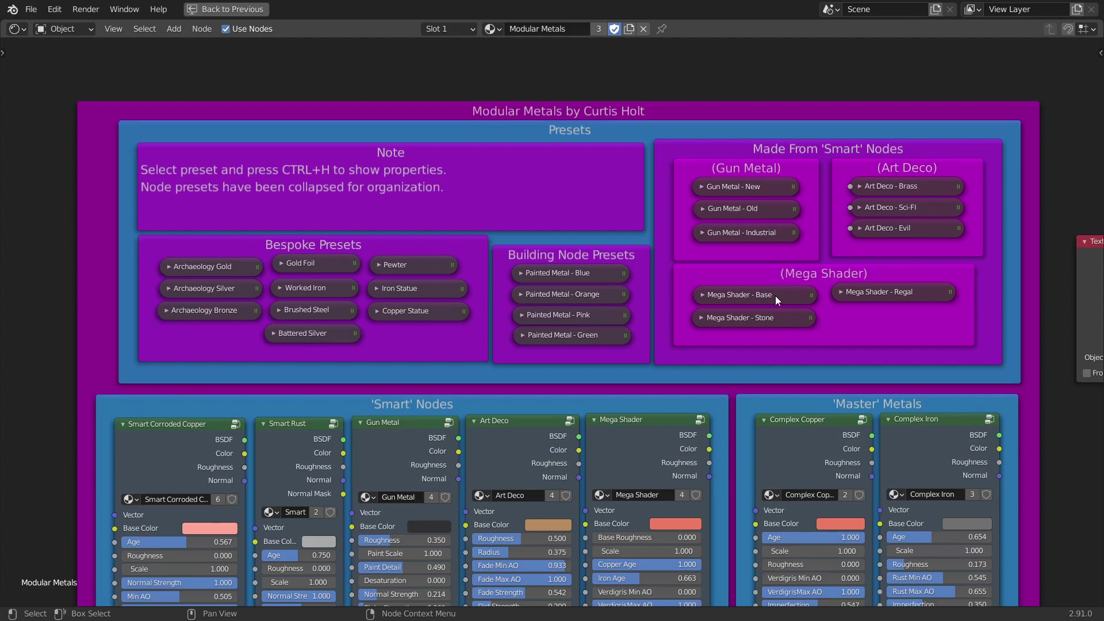
Select the Archaeology Gold preset in the Bespoke Presets frame and expand its hidden sockets
scroll(169, 264, "up", 2)
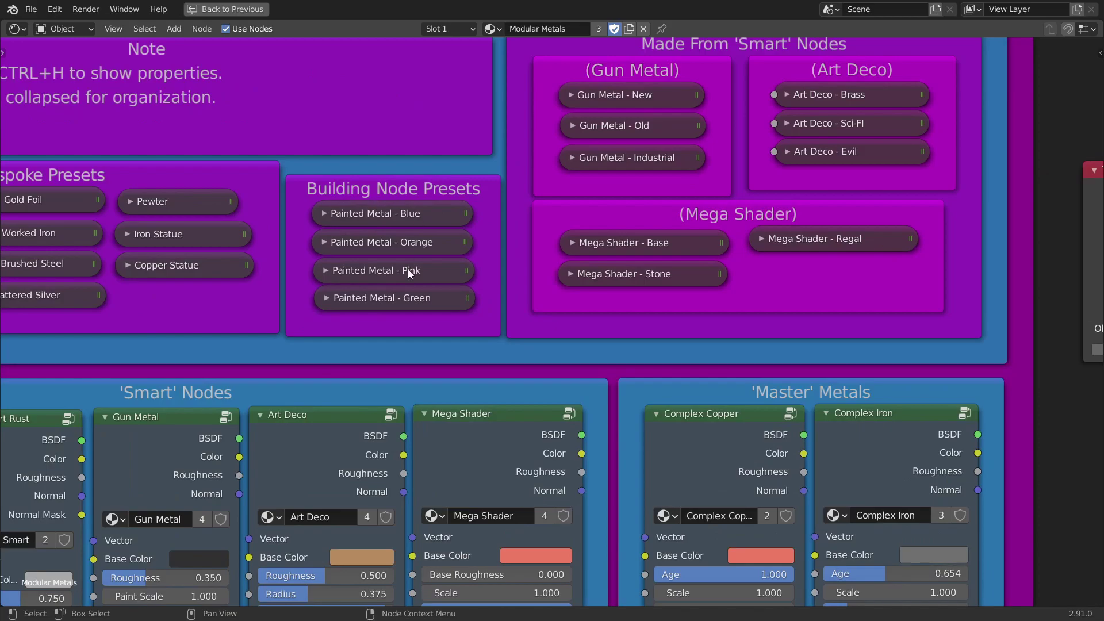
middle_click_drag(667, 184, 472, 247)
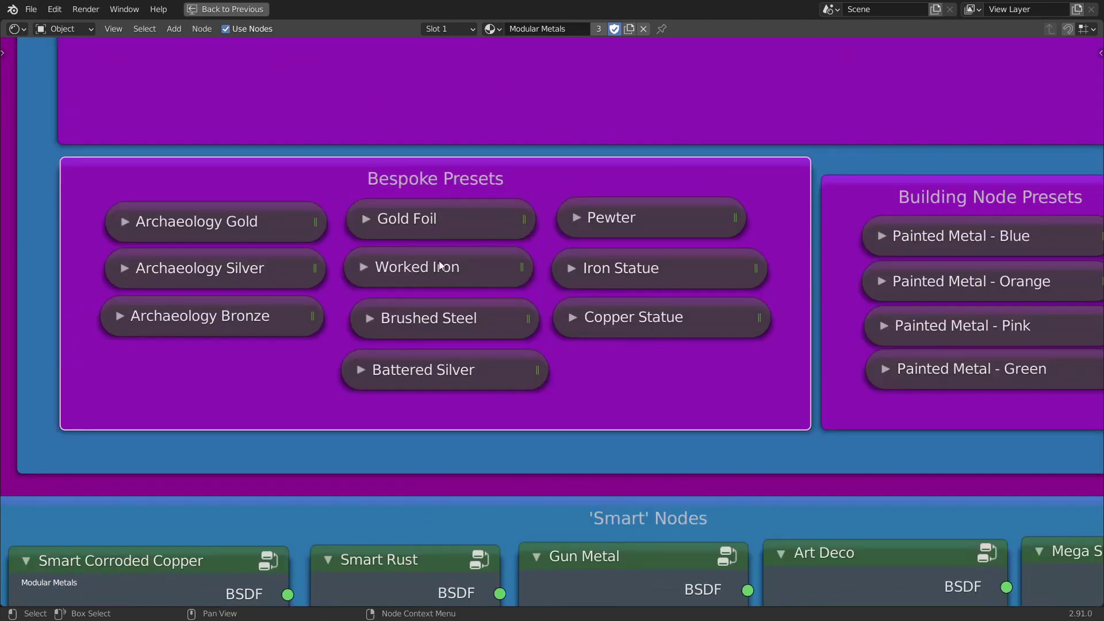
left_click(246, 227)
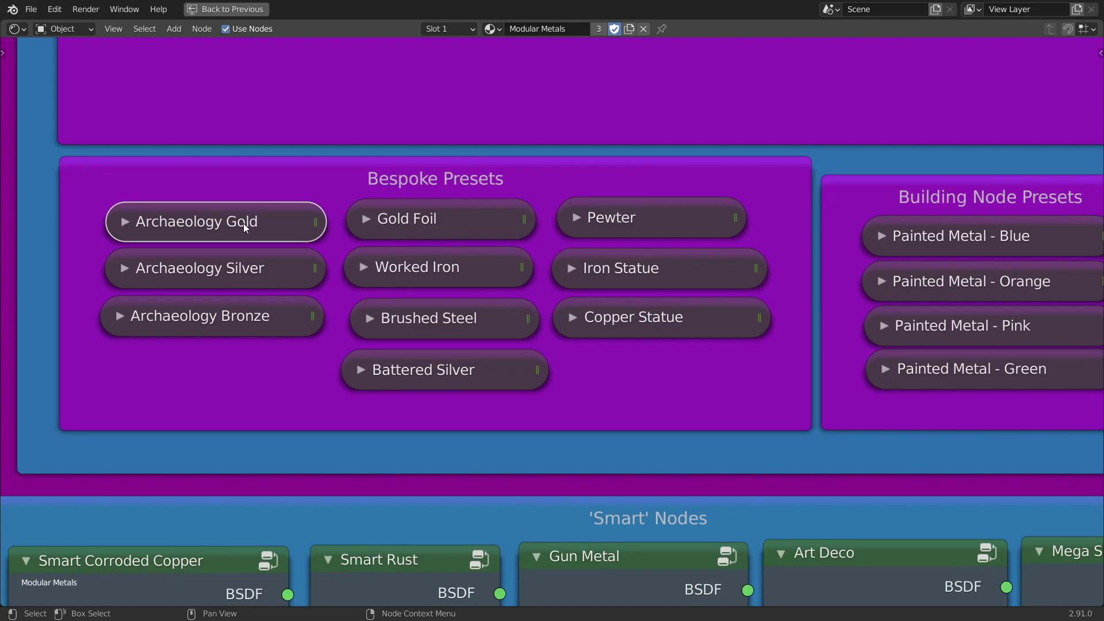
key("ctrl+h")
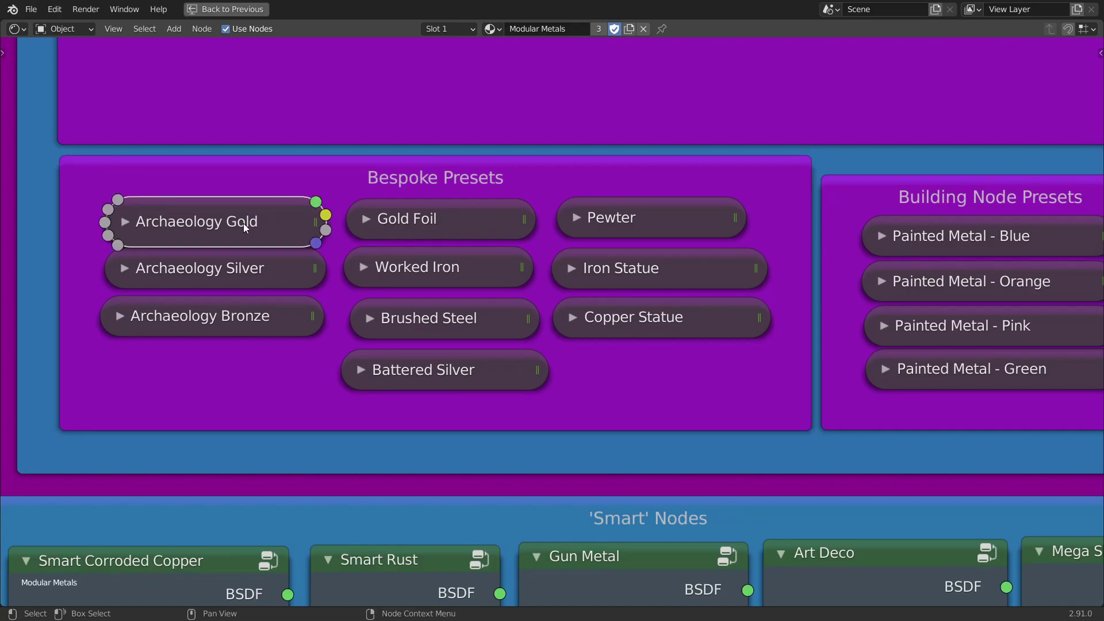
Move the expanded Archaeology Gold node clear of its neighbours, then collapse it again
left_click(126, 222)
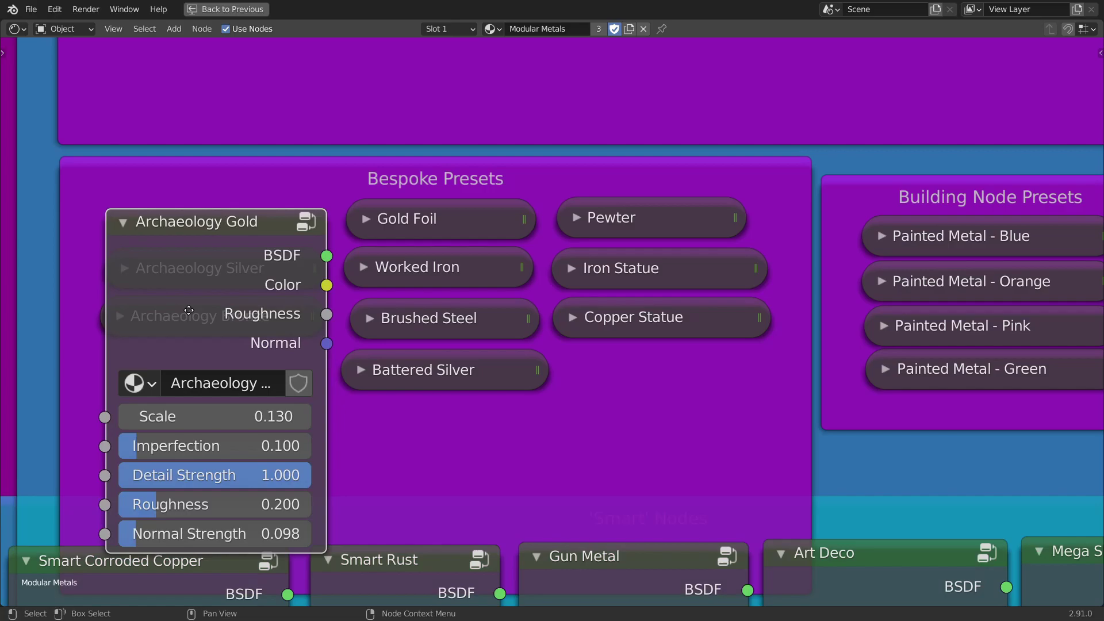
middle_click_drag(189, 309, 327, 197)
scroll(328, 197, "down", 3)
left_click_drag(342, 156, 334, 132)
scroll(288, 178, "up", 2)
middle_click_drag(275, 189, 216, 221)
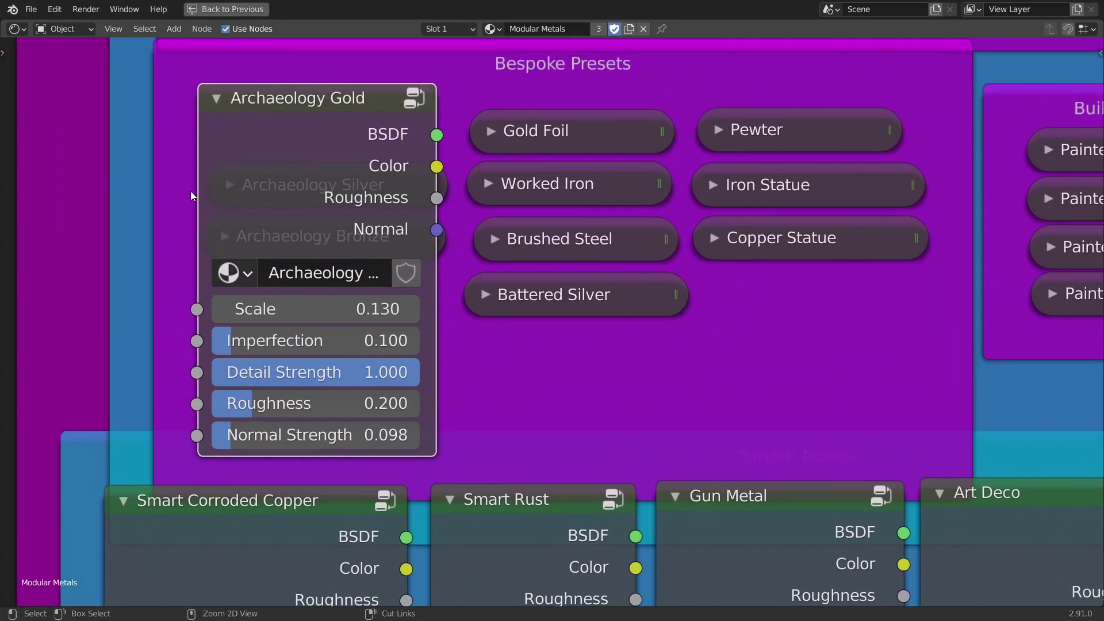
key("ctrl+h")
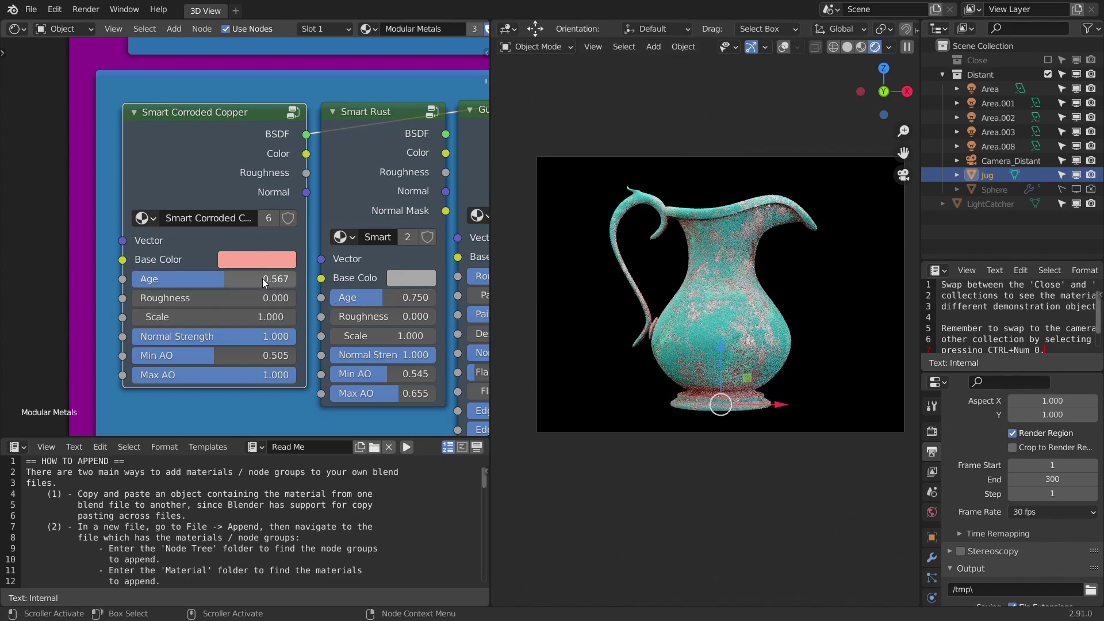
Set Smart Corroded Copper Age to 0.429 and lower Min AO to 0.157
left_click_drag(263, 278, 146, 336)
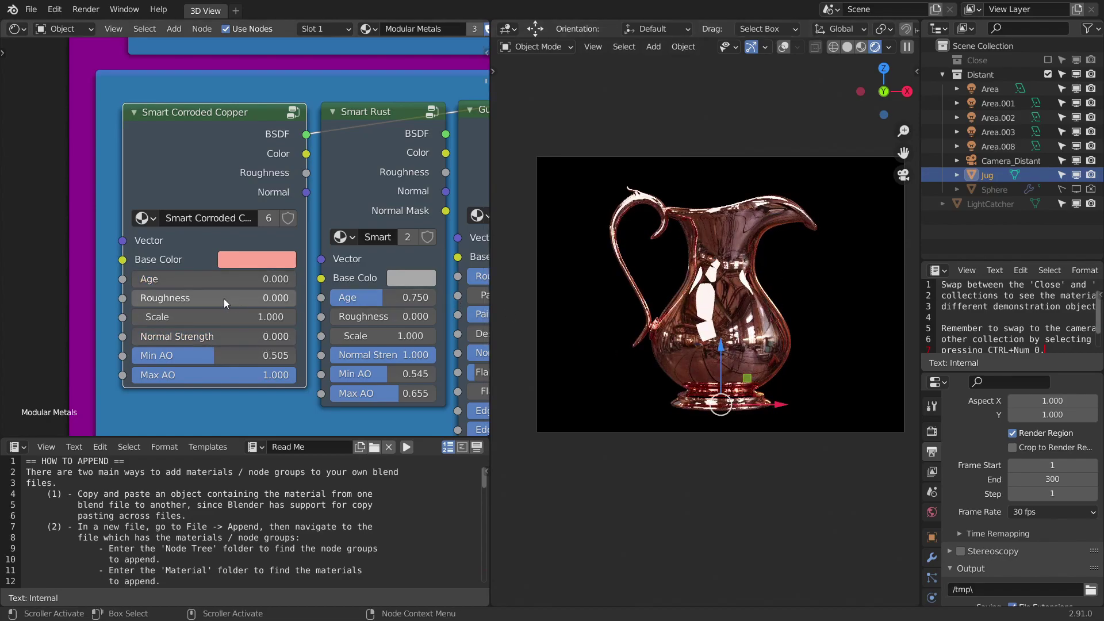
key("ctrl+z")
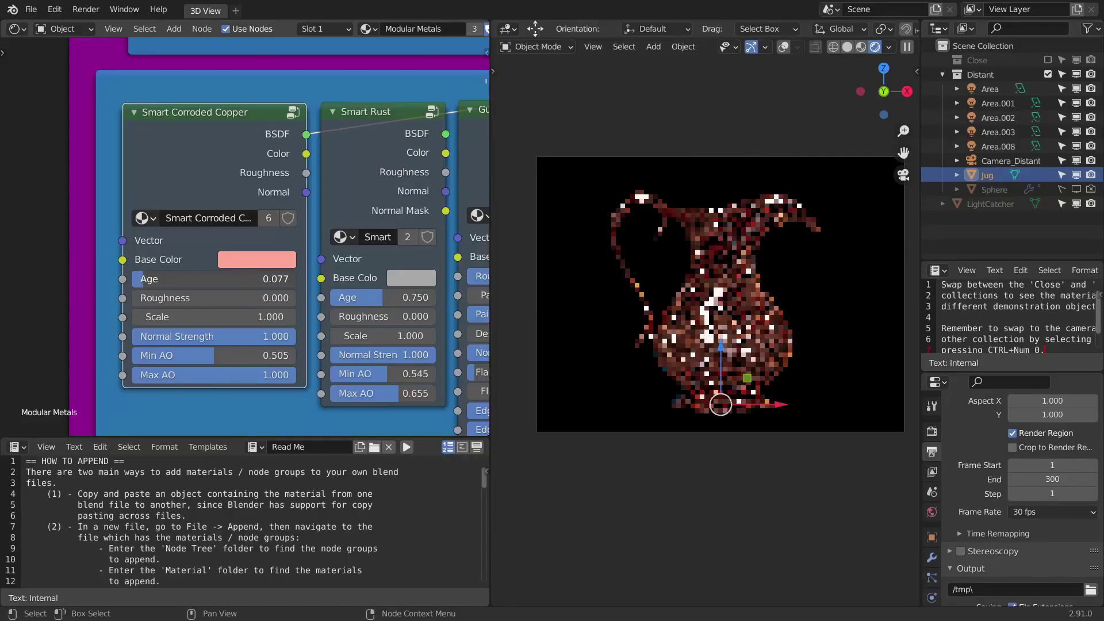
key("ctrl+z")
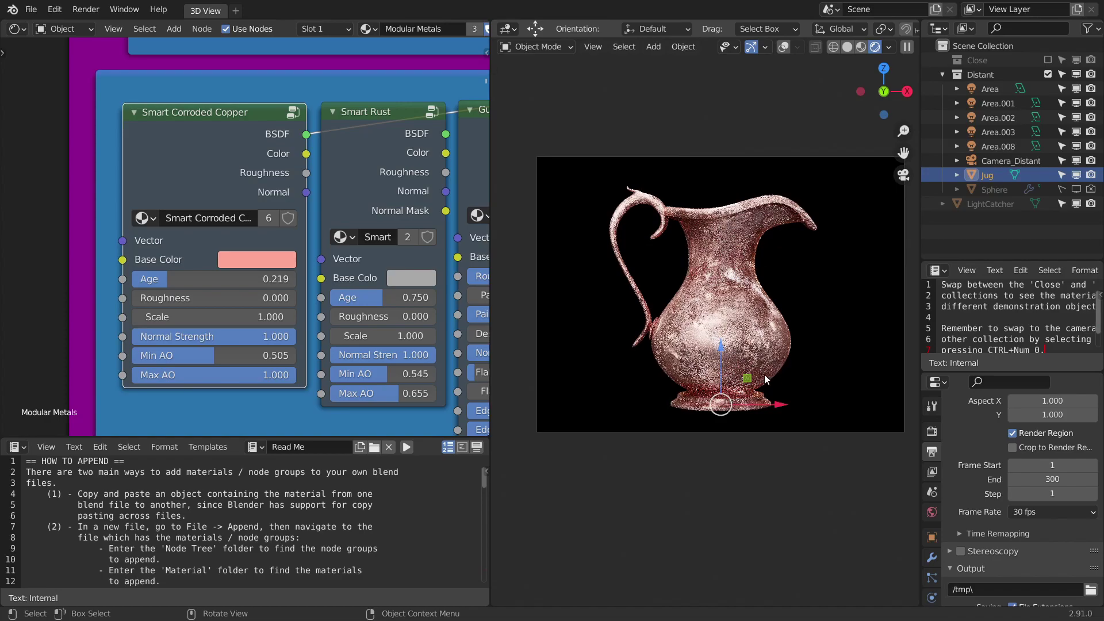
left_click_drag(218, 279, 253, 279)
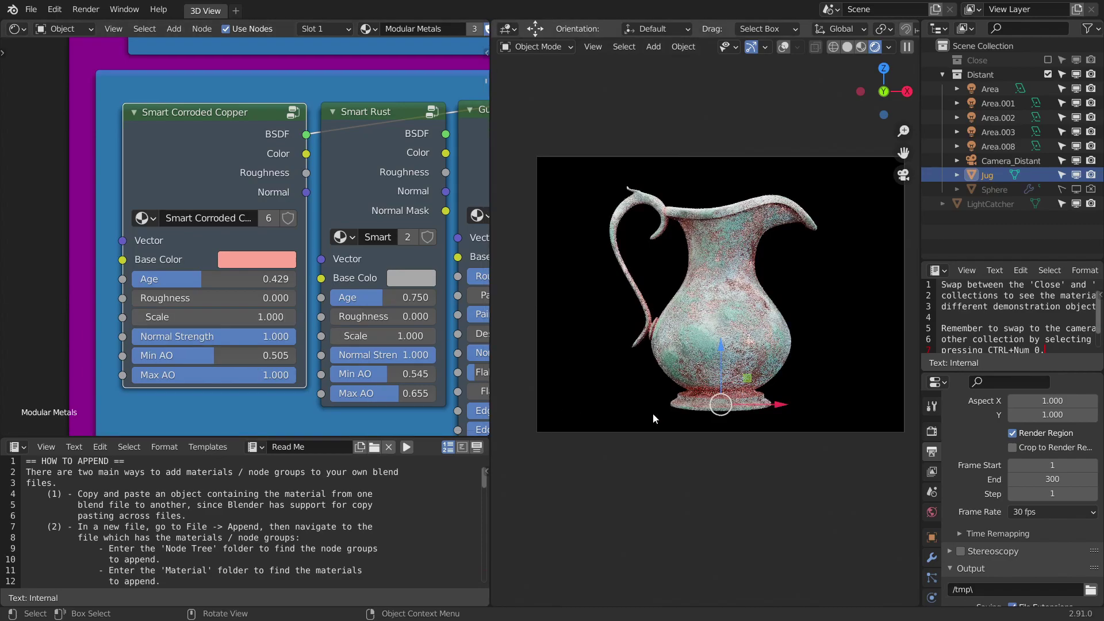
left_click_drag(218, 357, 231, 379)
middle_click_drag(374, 196, 260, 216)
Preview Smart Rust on the jug with its Age lowered to 0.420
left_click(269, 204, "ctrl+shift")
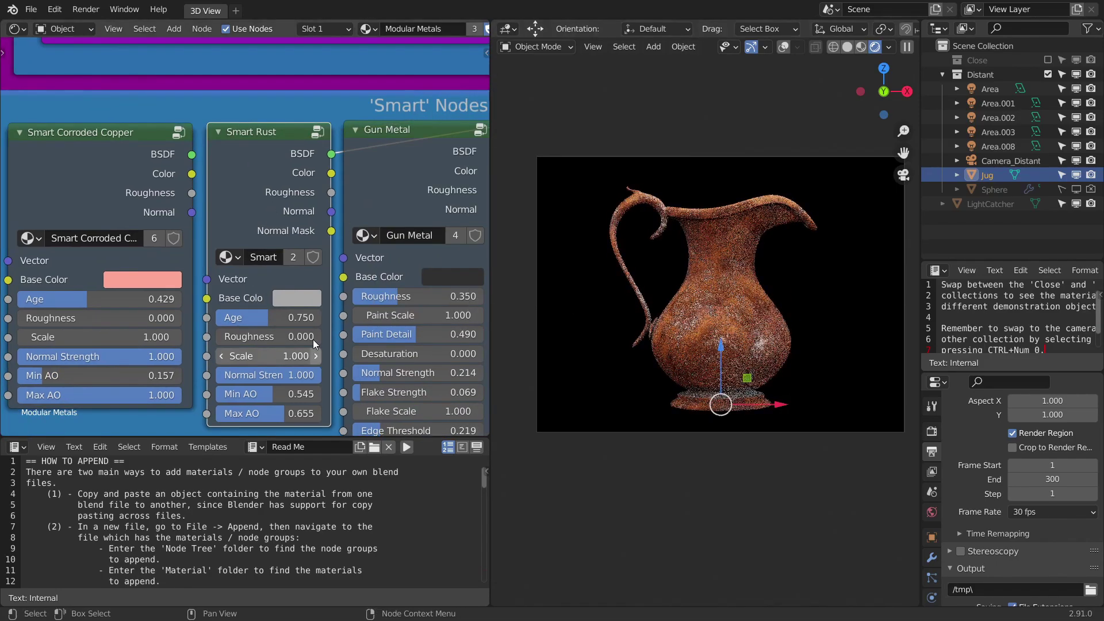
left_click_drag(284, 321, 246, 321)
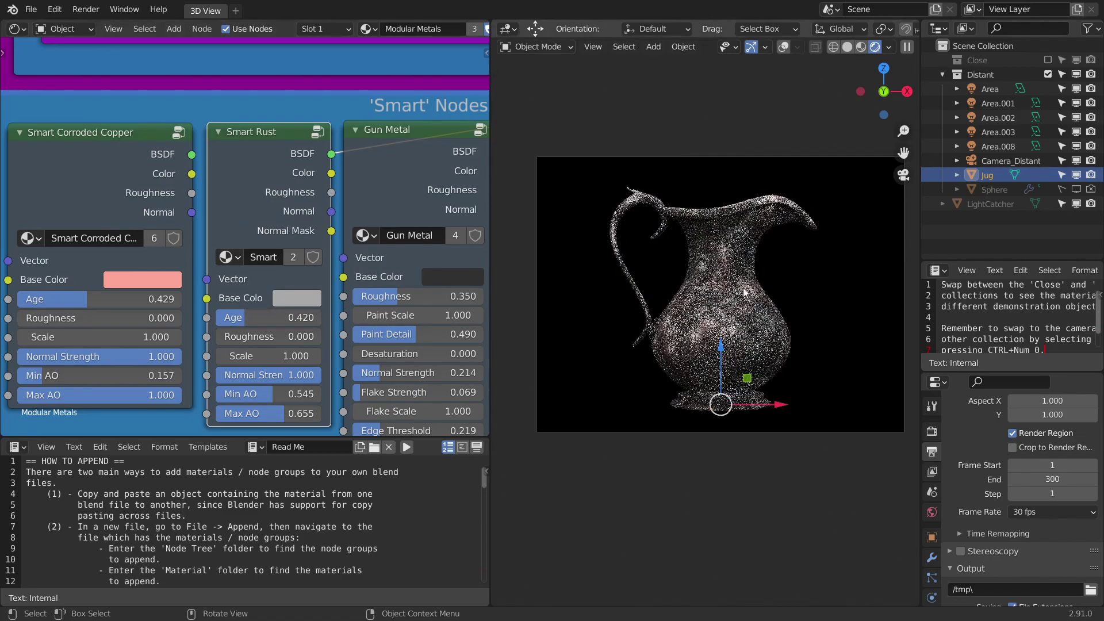
middle_click_drag(373, 258, 224, 213)
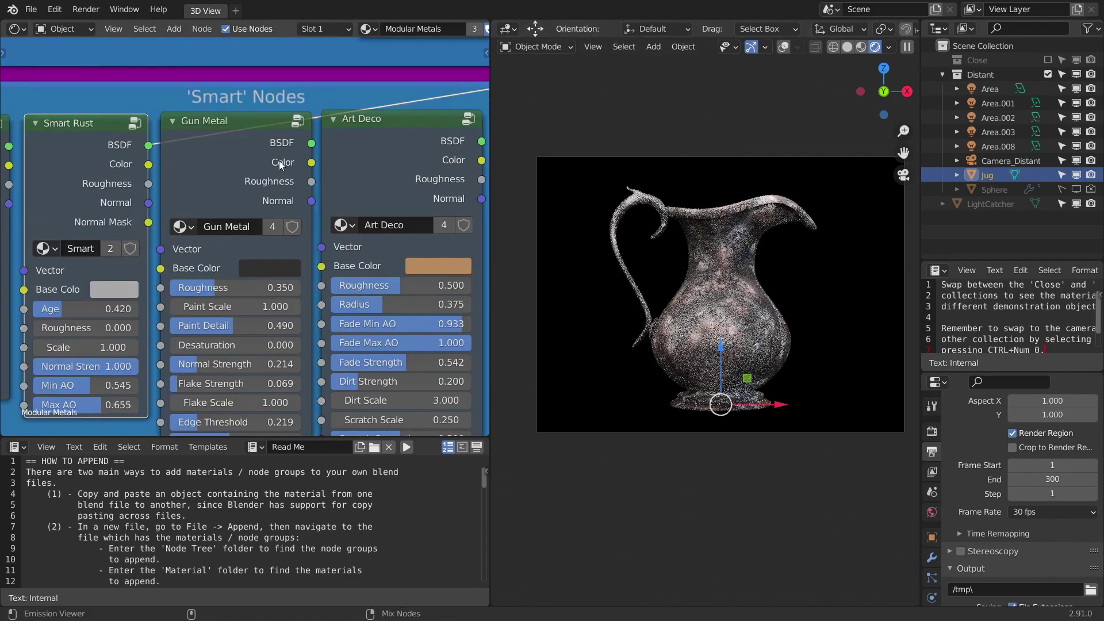
middle_click_drag(278, 161, 292, 105)
Preview Gun Metal on the jug and lighten its Base Color Value to about 0.30
left_click(277, 74, "ctrl+shift")
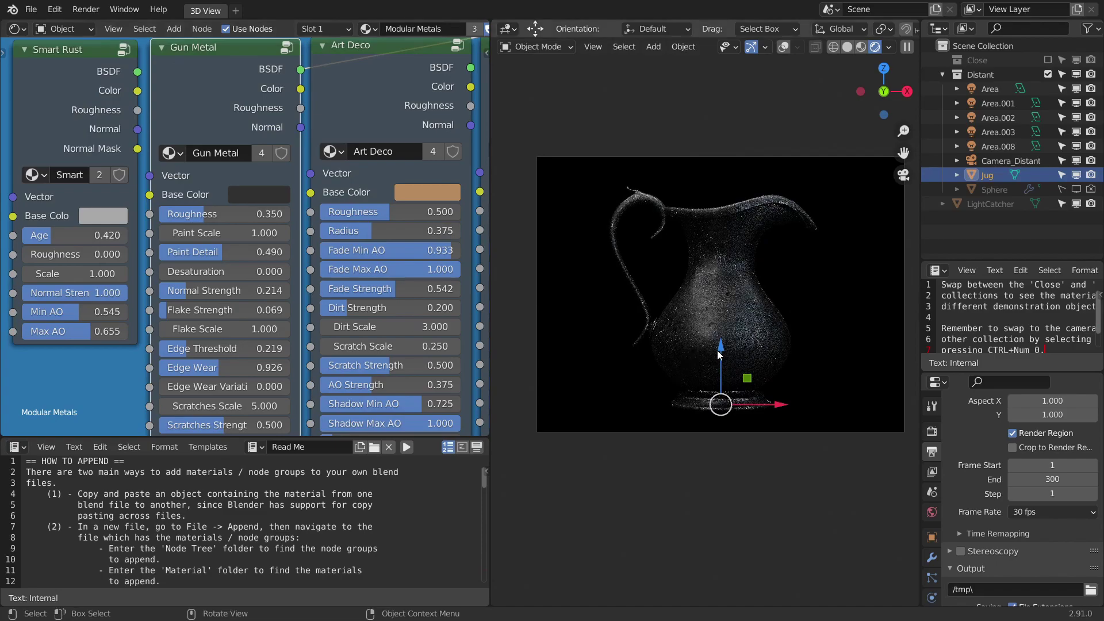
scroll(726, 281, "up", 1)
scroll(725, 280, "up", 2)
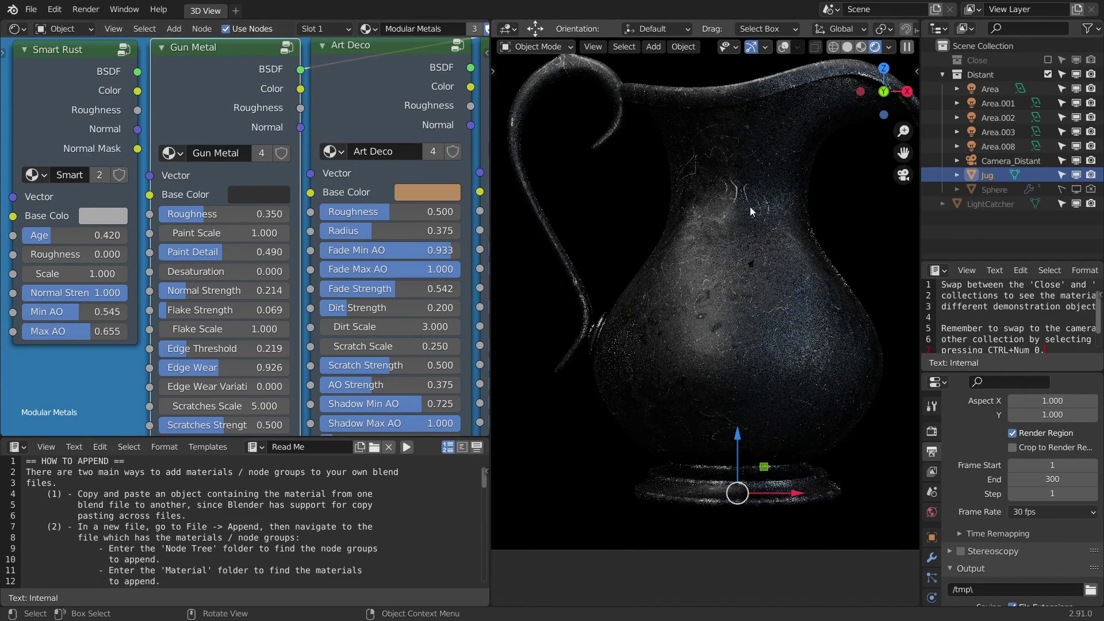
left_click(598, 283)
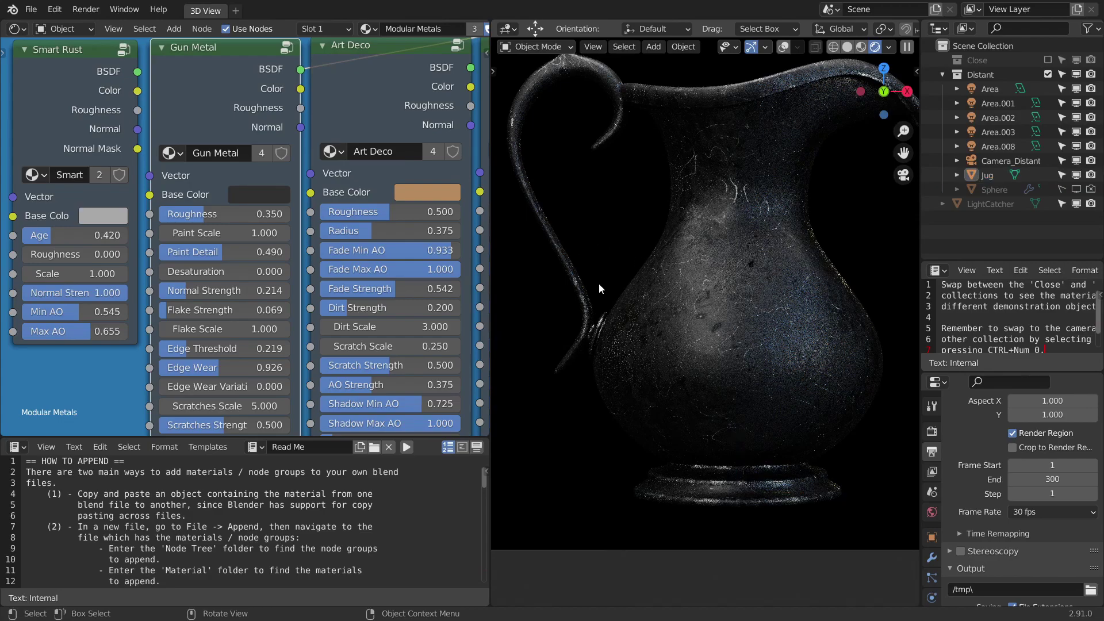
left_click(737, 340)
left_click(230, 198)
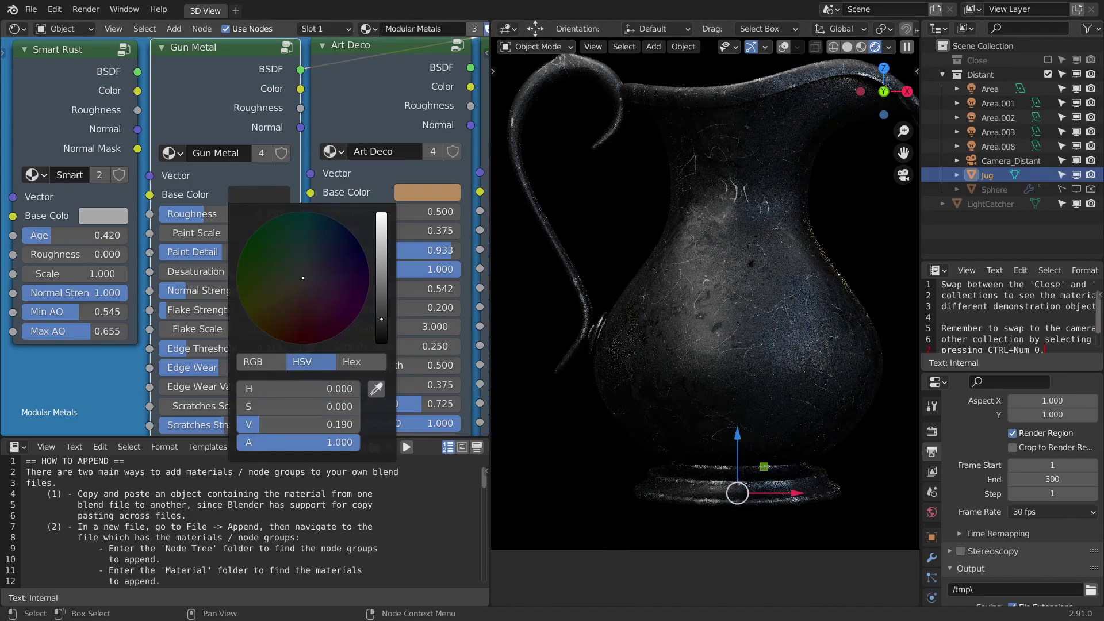
left_click_drag(381, 319, 381, 305)
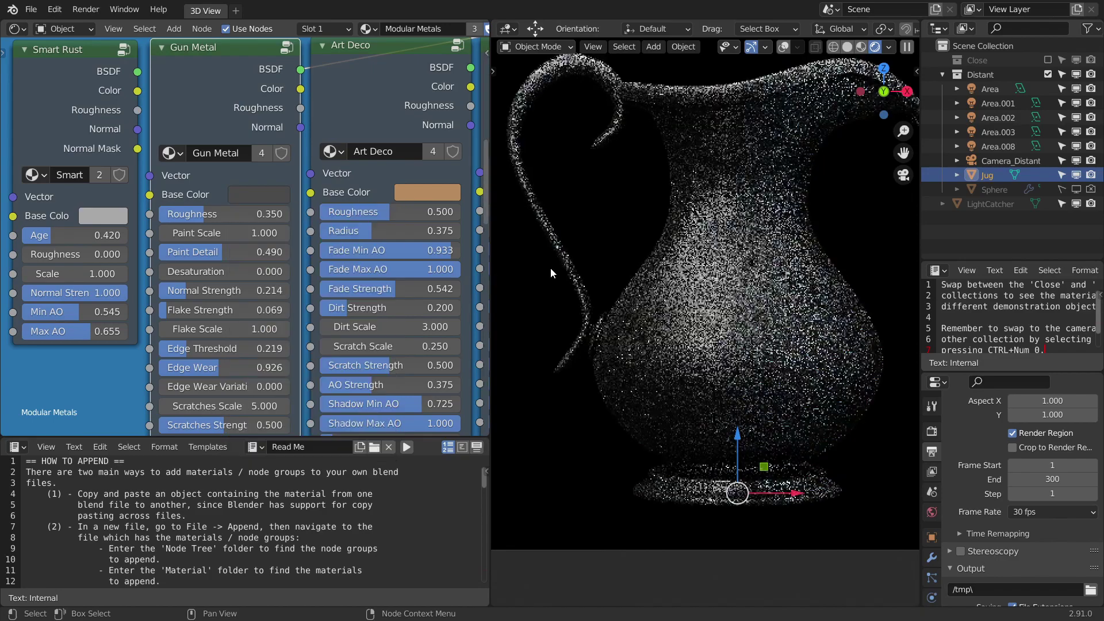
left_click(605, 221)
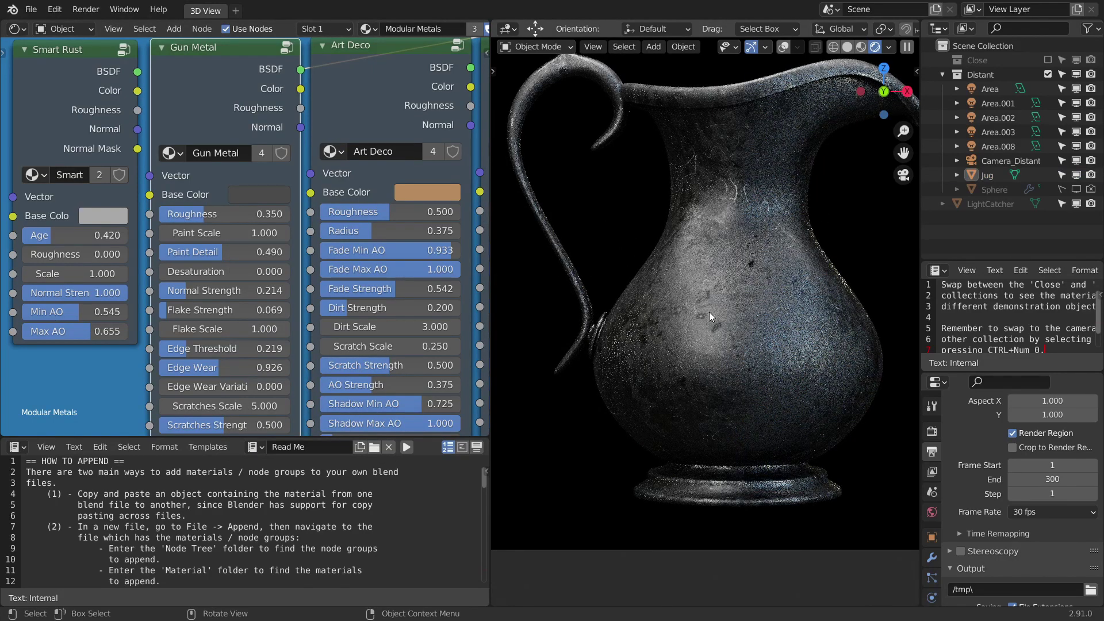
Preview Master Copper on the jug with its Age and Imperfection sliders dragged to 0
scroll(377, 214, "down", 4)
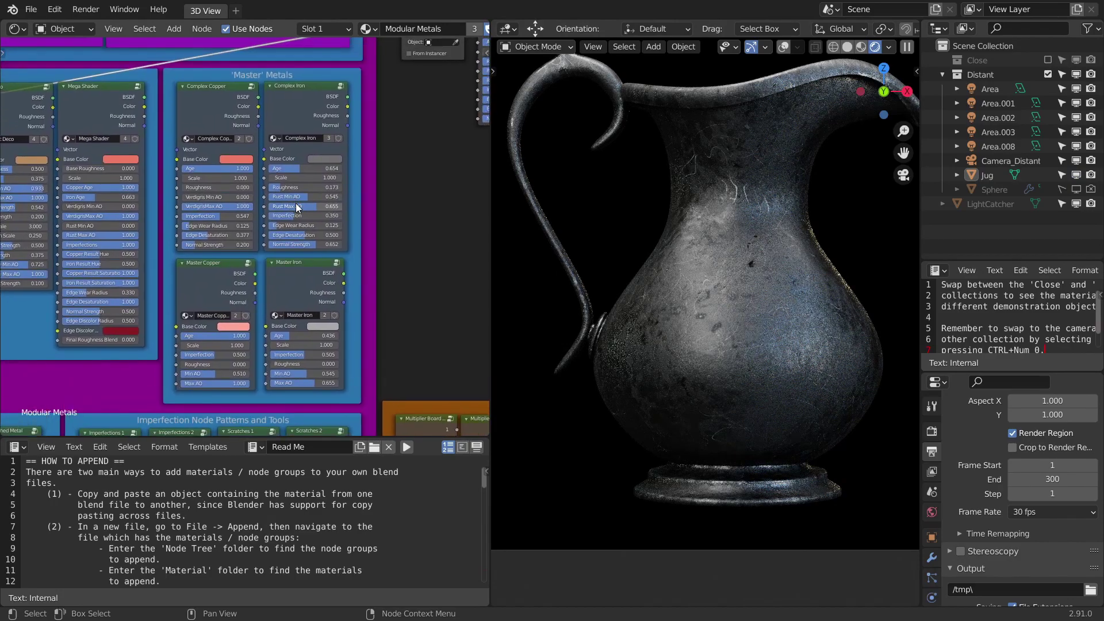
scroll(296, 208, "up", 3)
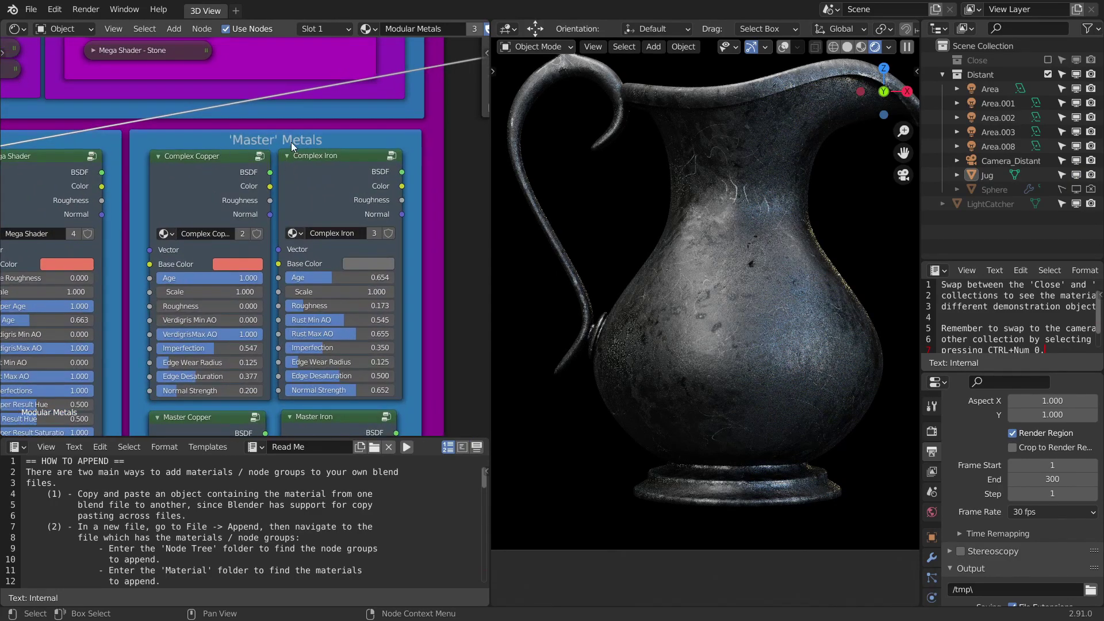
middle_click_drag(248, 294, 239, 161)
middle_click_drag(254, 319, 253, 170)
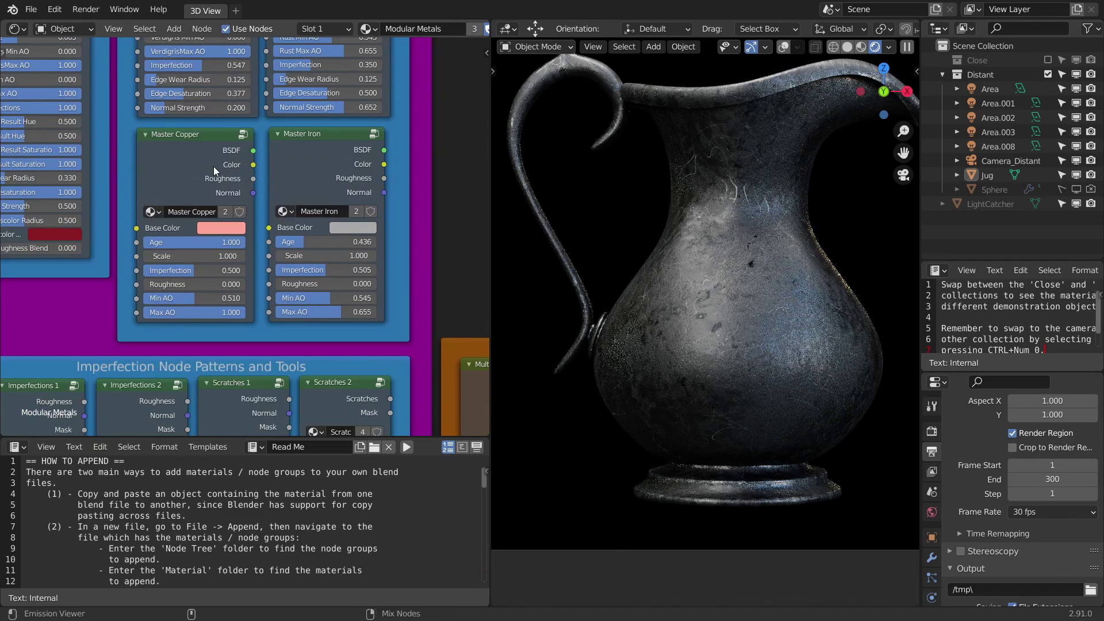
left_click(215, 167, "ctrl+shift")
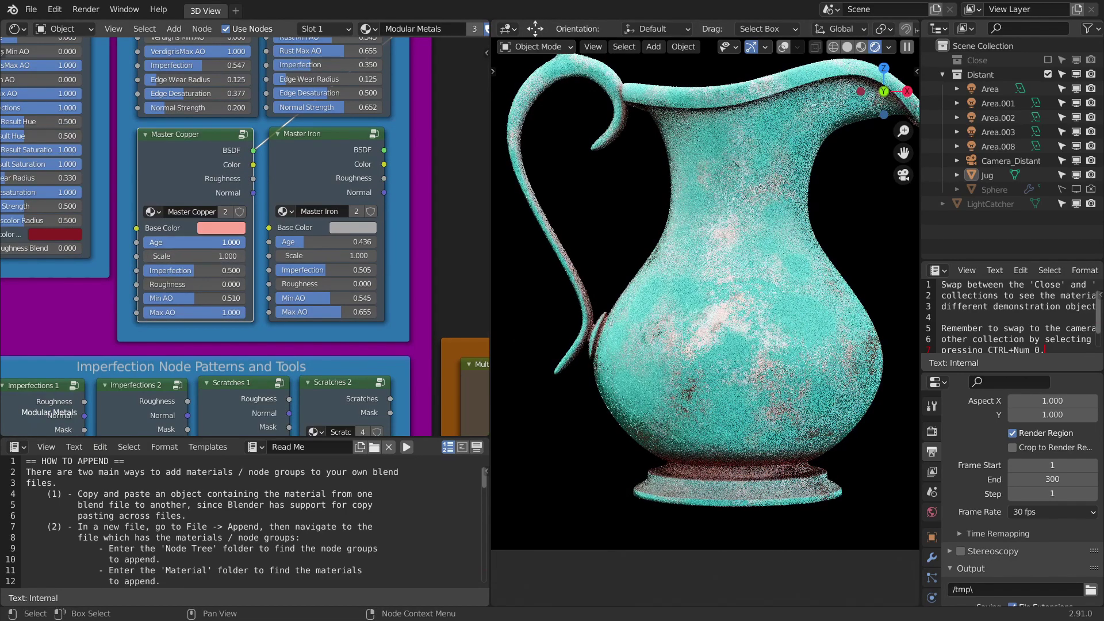
left_click_drag(214, 242, 118, 242)
left_click_drag(212, 270, 150, 270)
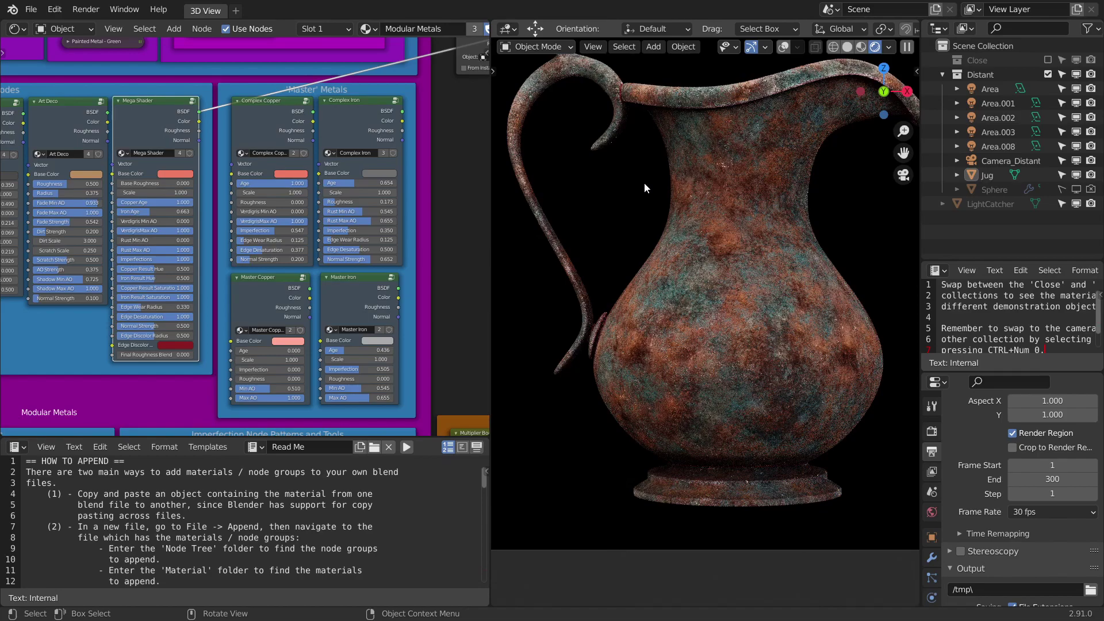
scroll(283, 147, "up", 1)
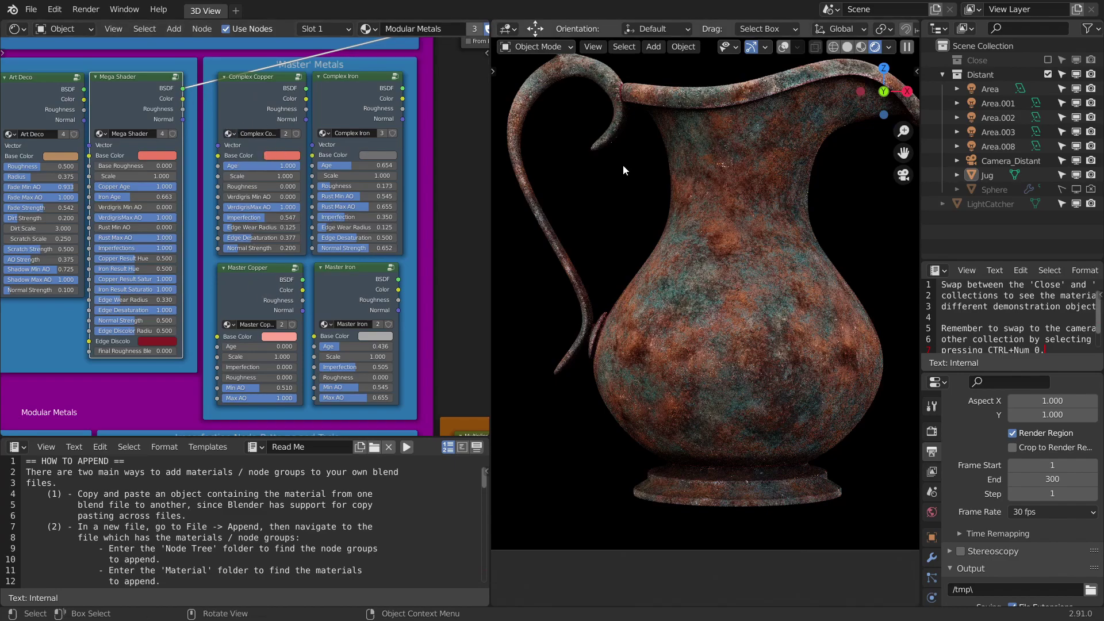
middle_click_drag(23, 416, 439, 164)
Navigate past the Smart Nodes and Master Metals frames to the Metal 'Building' Nodes frame
middle_click_drag(324, 132, 191, 248)
scroll(199, 247, "down", 7)
middle_click_drag(295, 183, 239, 273)
scroll(337, 168, "up", 4)
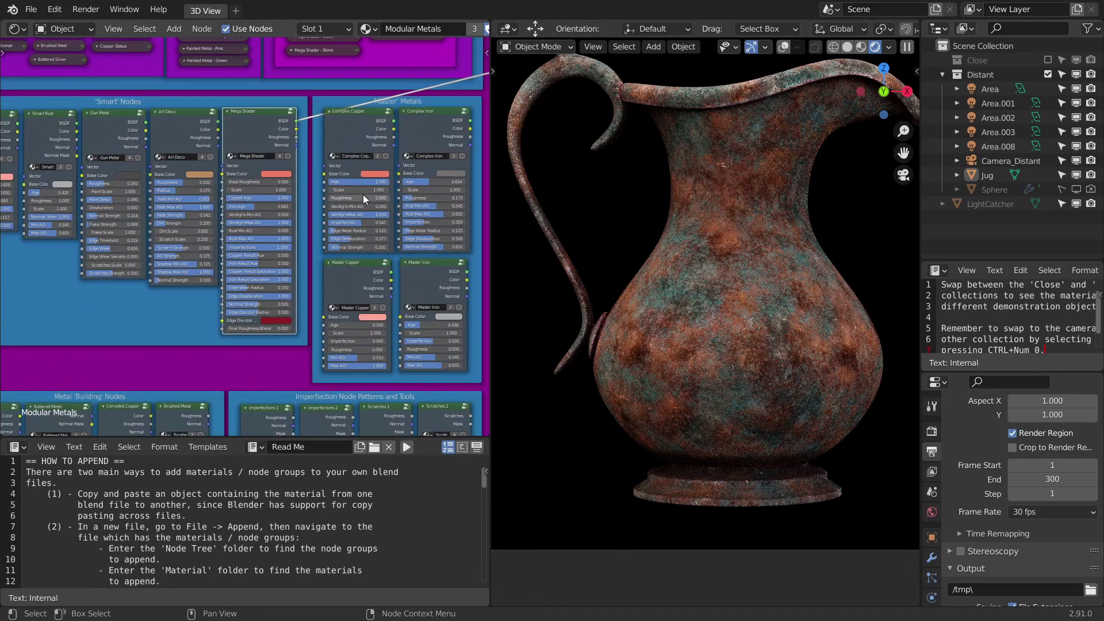
middle_click_drag(363, 195, 298, 211)
scroll(299, 290, "up", 1)
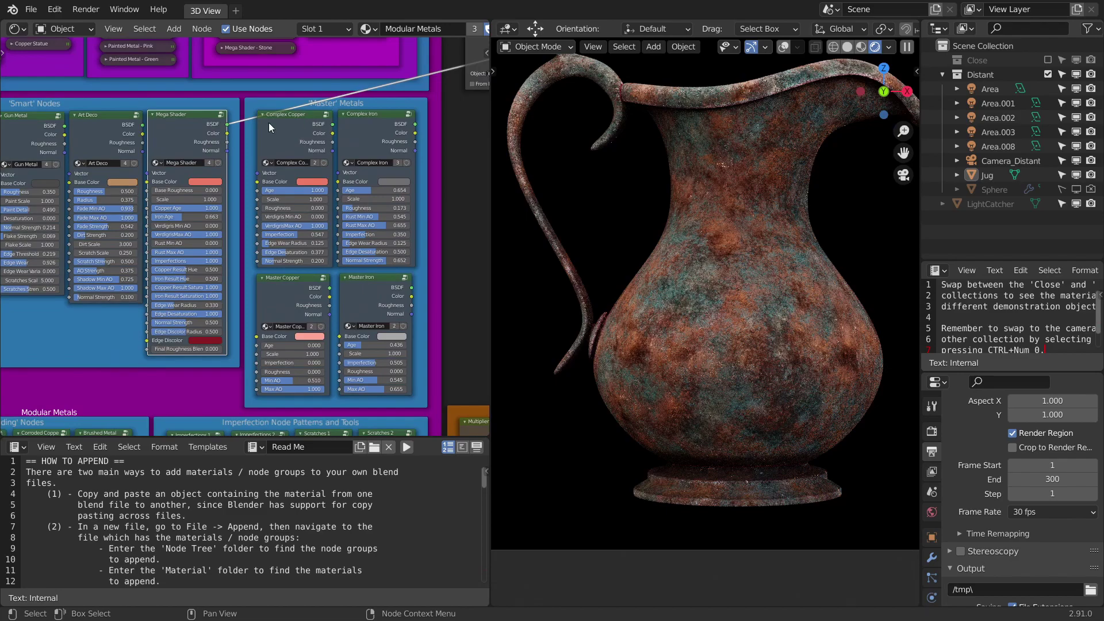
scroll(244, 235, "down", 5)
middle_click_drag(163, 344, 359, 130)
scroll(255, 151, "up", 4)
scroll(278, 286, "up", 3)
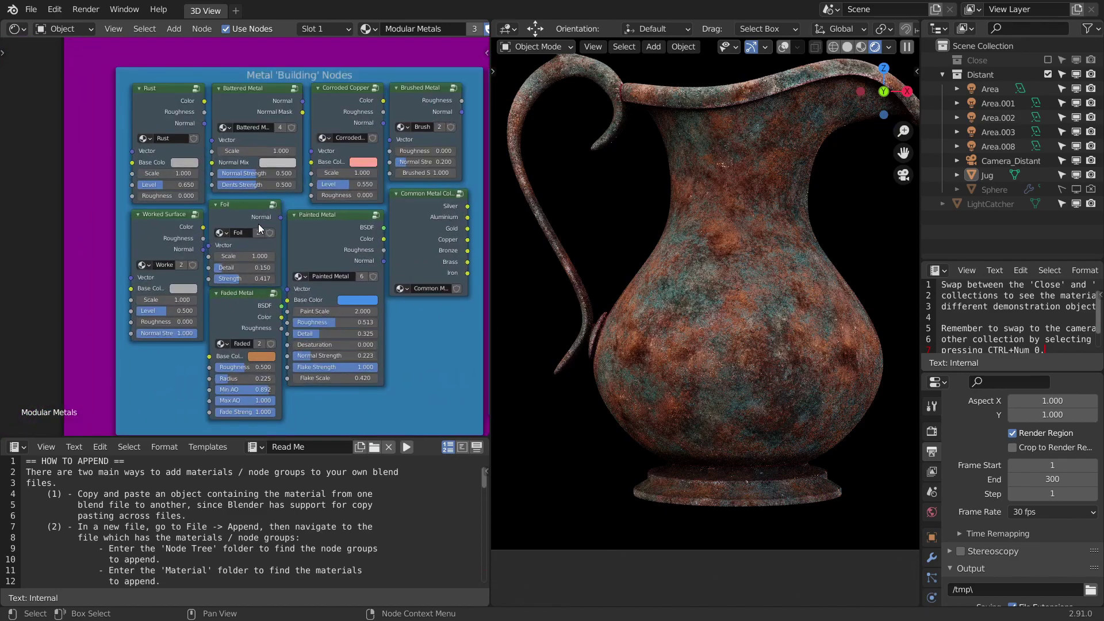
scroll(327, 224, "down", 1)
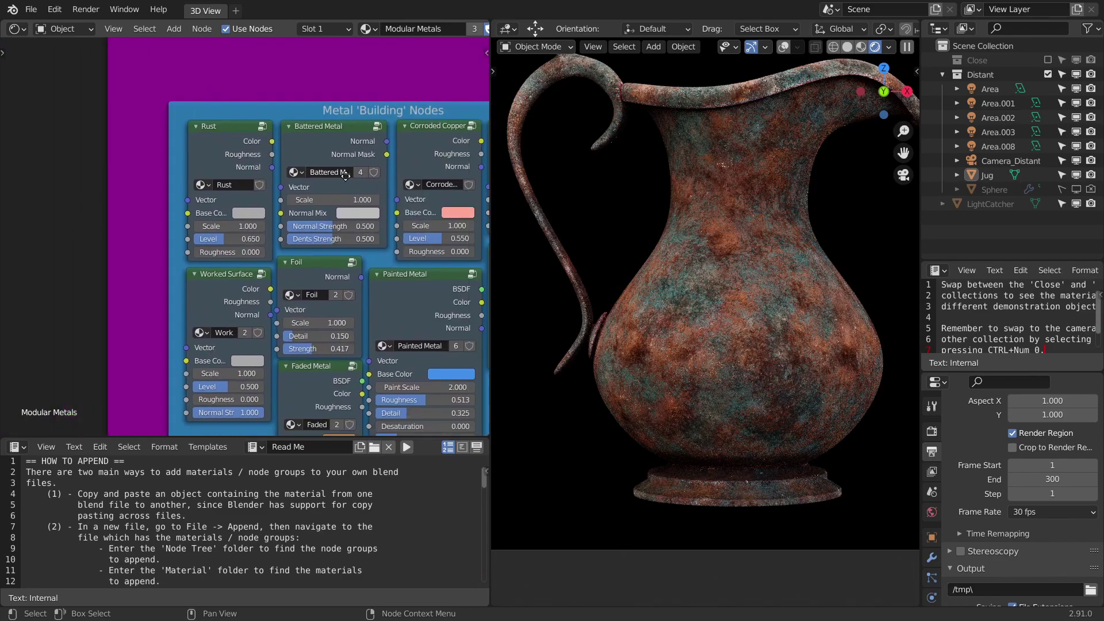
Duplicate the Battered Metal node and place the copy in empty space
left_click(329, 188)
key("ctrl+c")
key("ctrl+v")
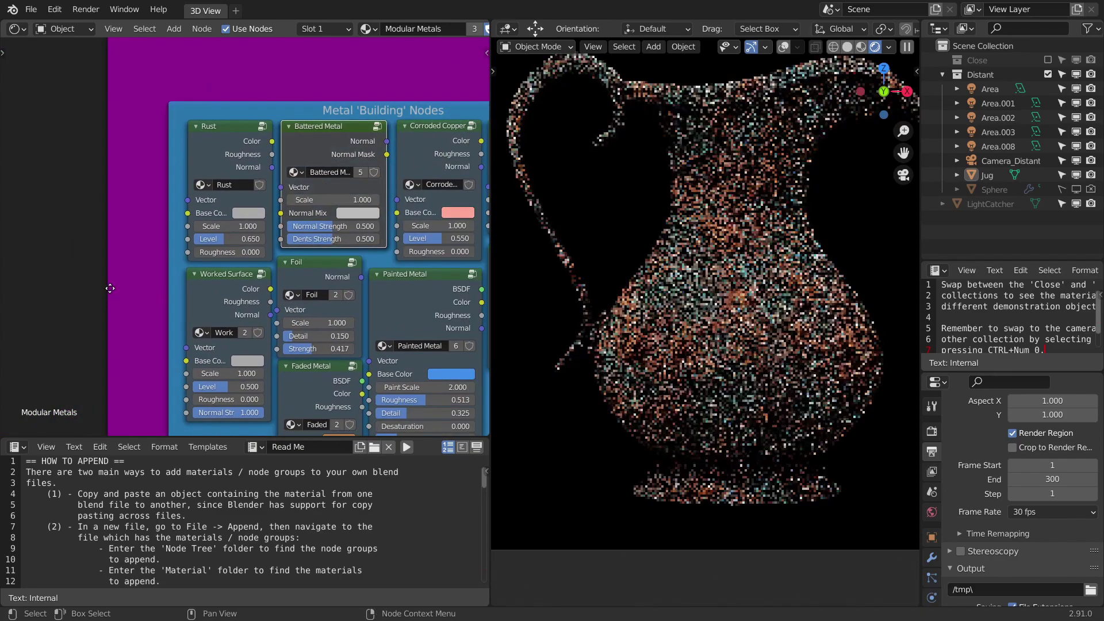
middle_click_drag(108, 287, 241, 302)
key("g")
left_click_drag(260, 290, 260, 289)
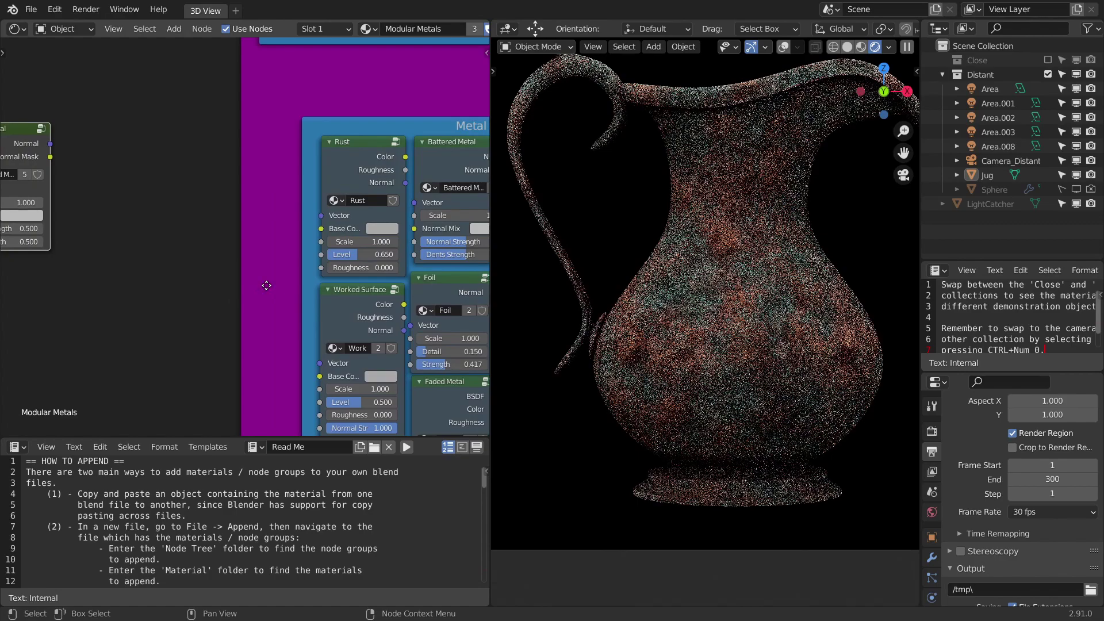
key("KP_Decimal")
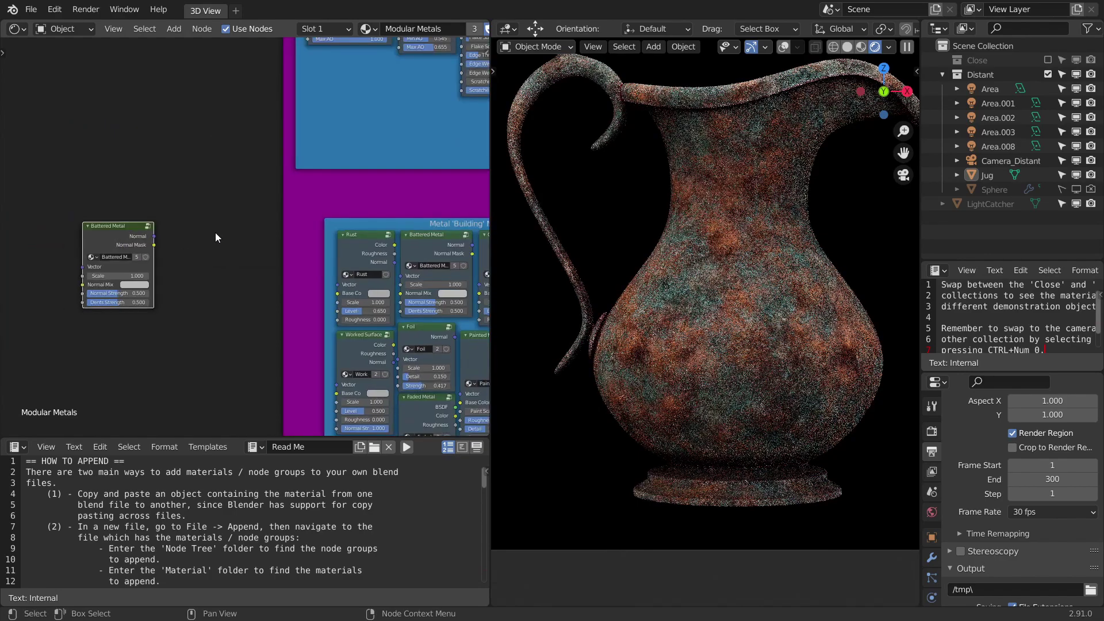
Select the Common Metal Colors node in the building nodes frame
middle_click_drag(330, 309, 22, 172)
scroll(292, 204, "up", 4)
left_click(285, 190)
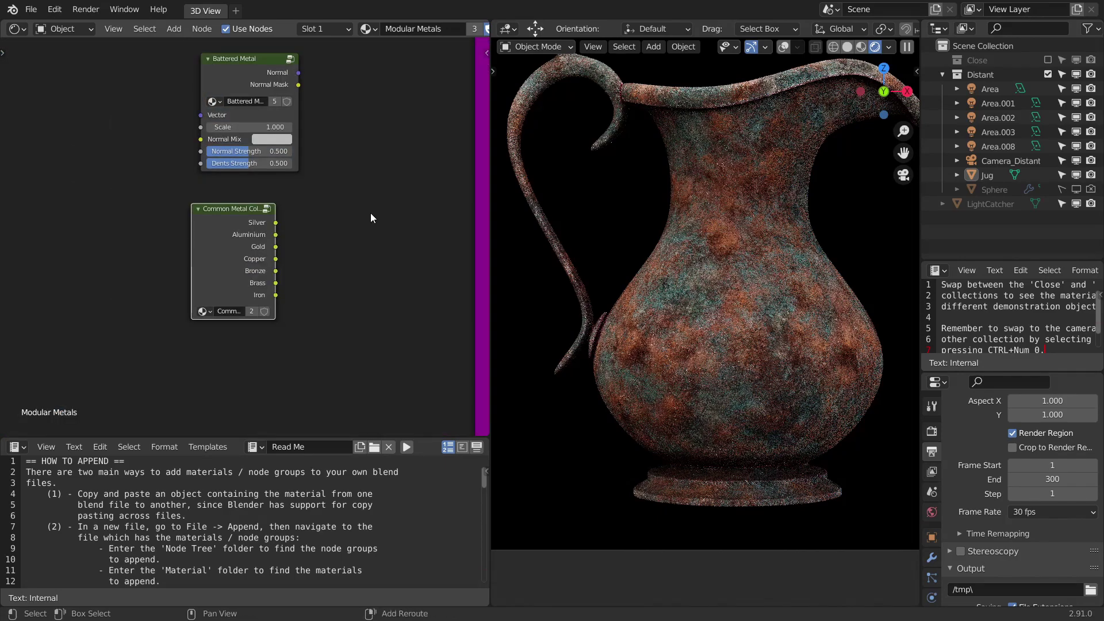
Add a Glossy BSDF fed by Battered Metal's Normal and connect it to the material output
key("shift+a")
left_click(370, 212)
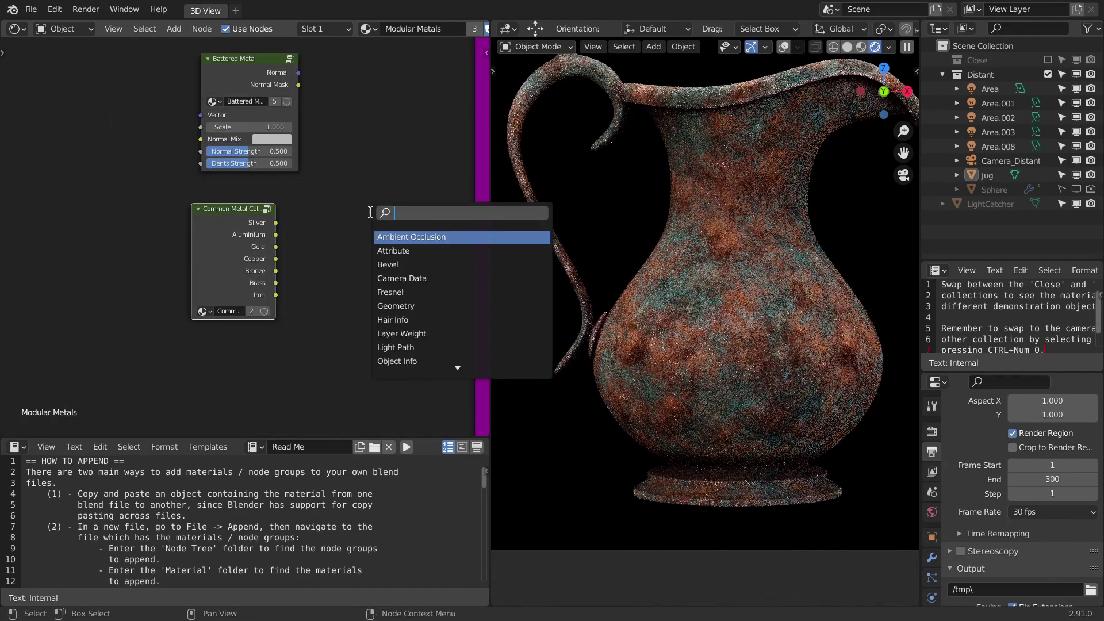
type("glos")
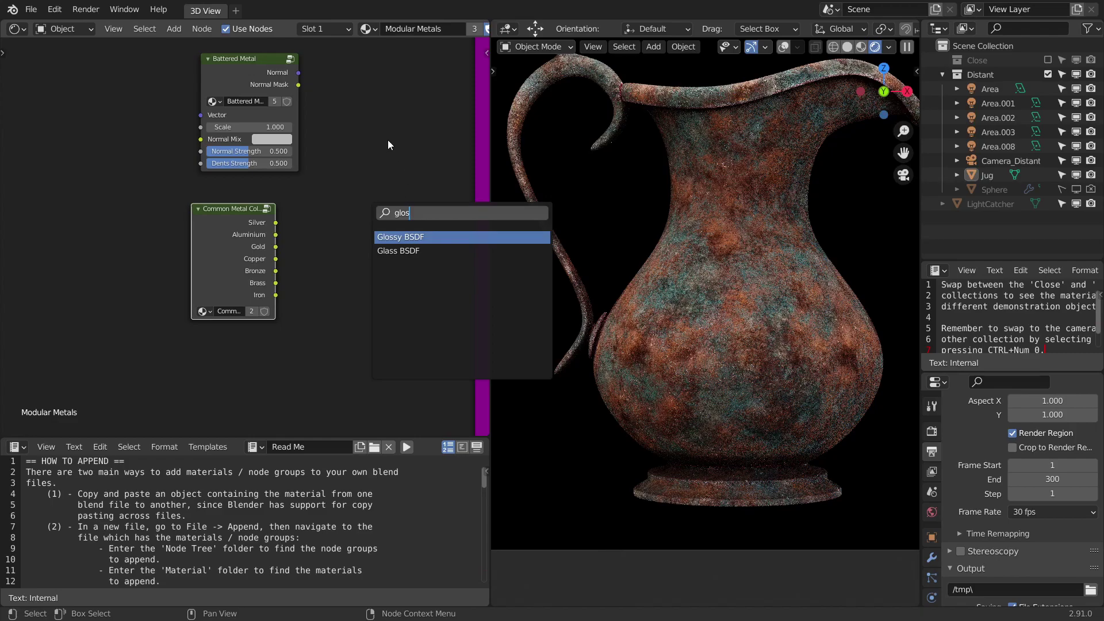
key("Return")
left_click(387, 144)
middle_click_drag(298, 76, 296, 123)
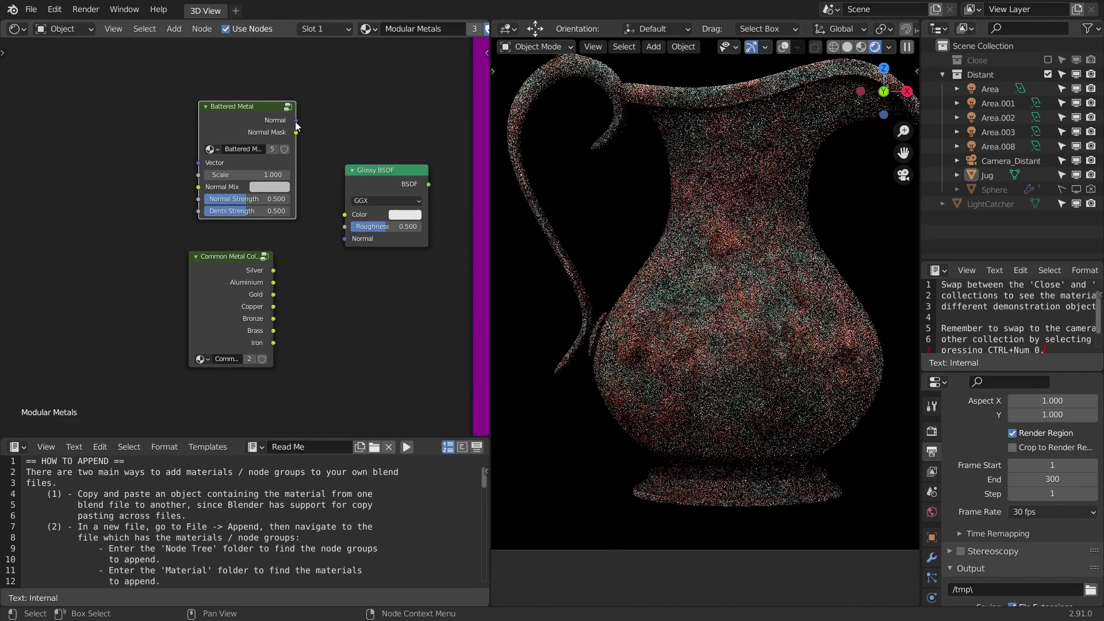
left_click_drag(296, 121, 345, 239)
left_click(391, 173, "ctrl+shift")
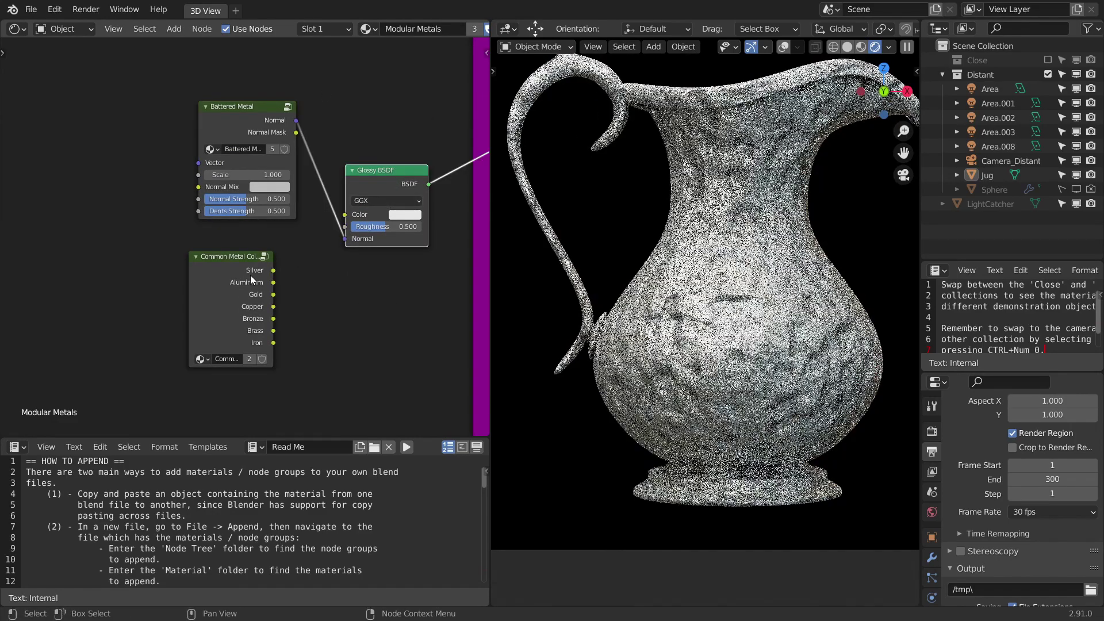
Link Common Metal Colors into the Glossy Color, trying Gold and Bronze before settling on Brass
left_click_drag(250, 275, 346, 215)
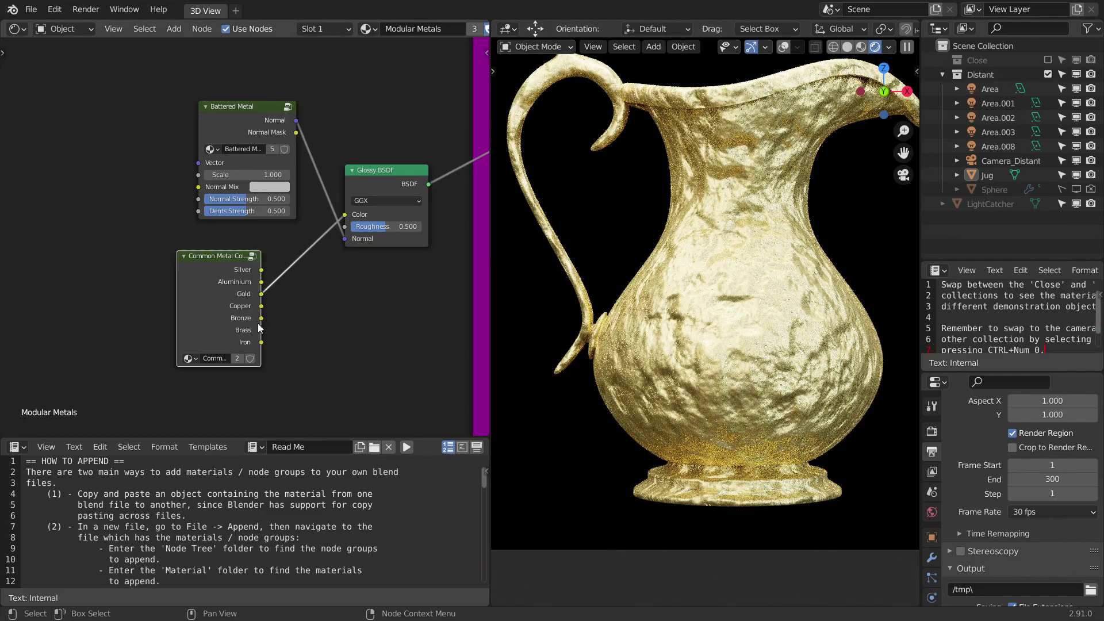
left_click_drag(262, 318, 345, 215)
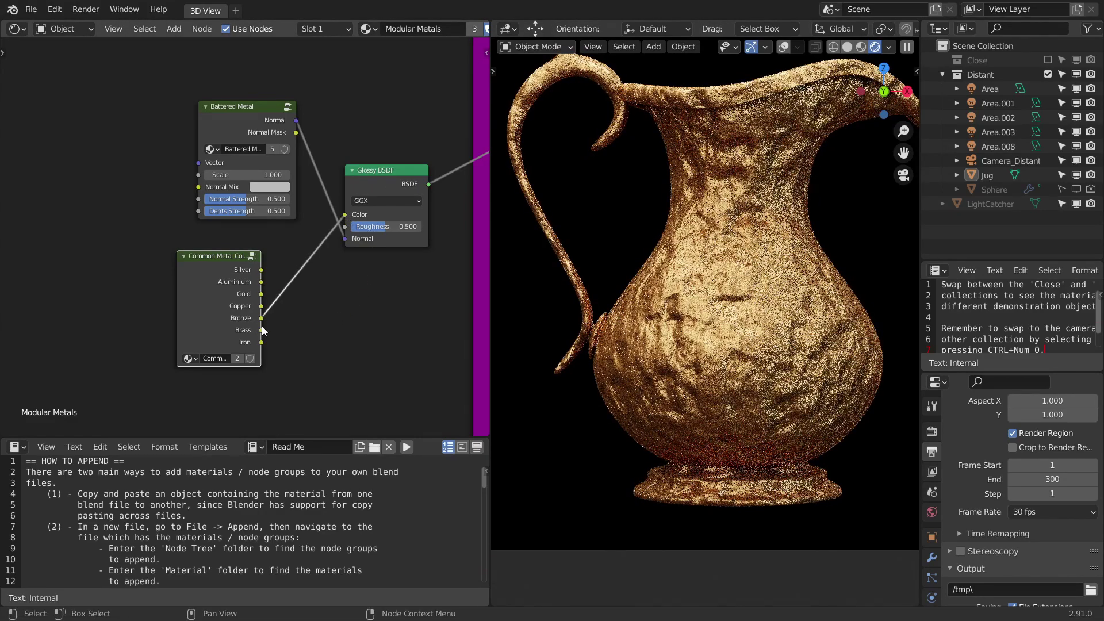
left_click_drag(261, 330, 386, 229)
scroll(400, 368, "down", 6)
middle_click_drag(402, 374, 127, 310)
Copy the Brushed Metal node and paste it below the Glossy BSDF
scroll(266, 238, "up", 5)
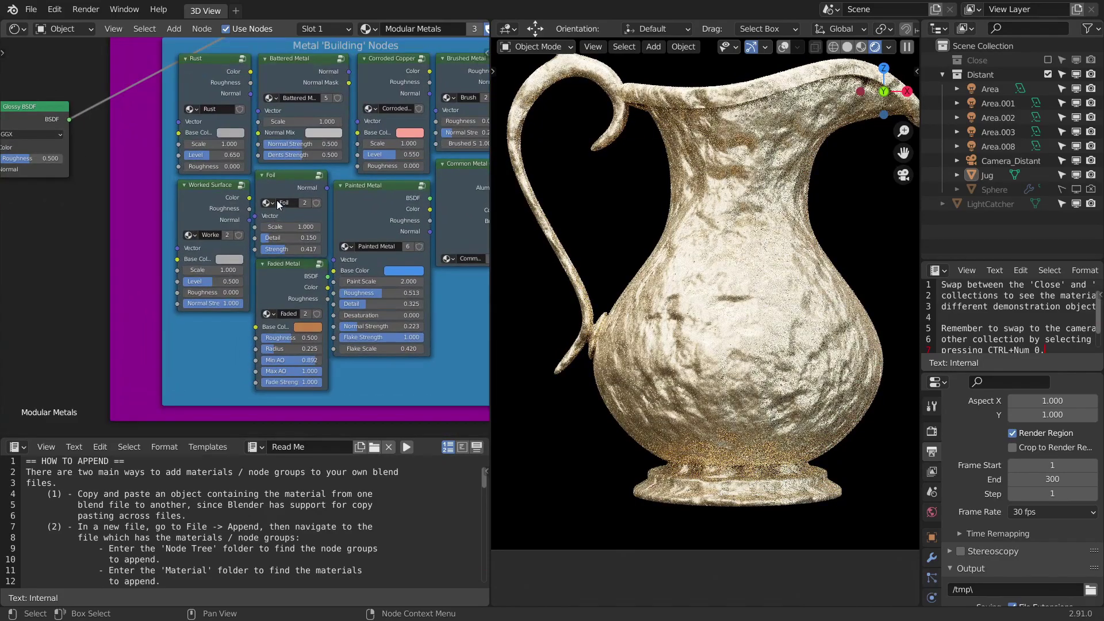
middle_click_drag(419, 84, 362, 109)
left_click(410, 107)
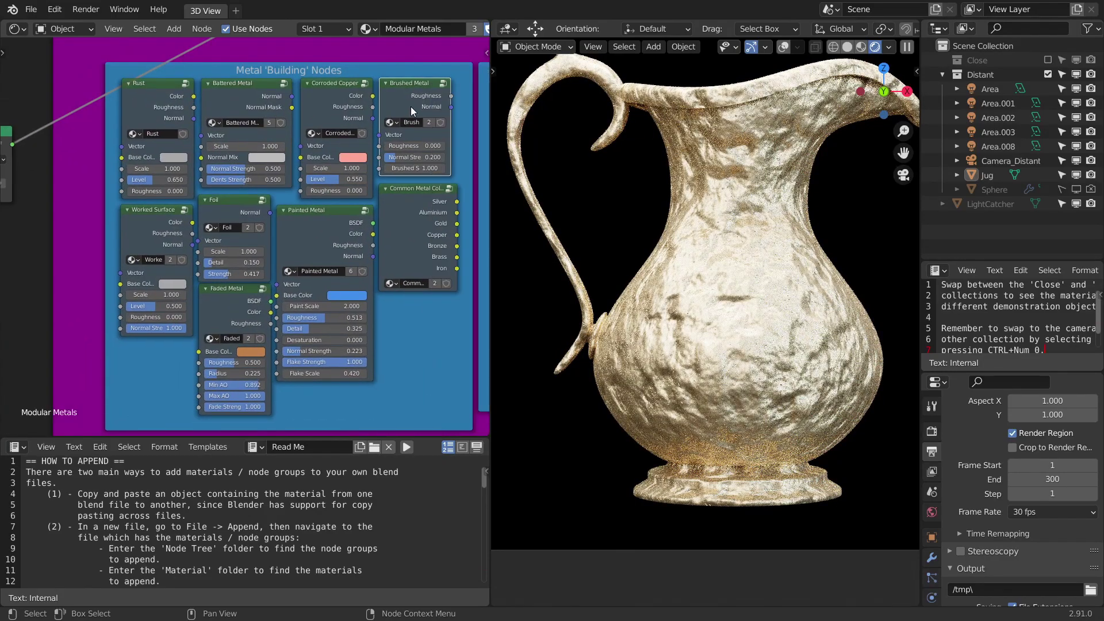
key("ctrl+c")
key("ctrl+v")
middle_click_drag(164, 230, 456, 236)
key("g")
left_click(487, 397)
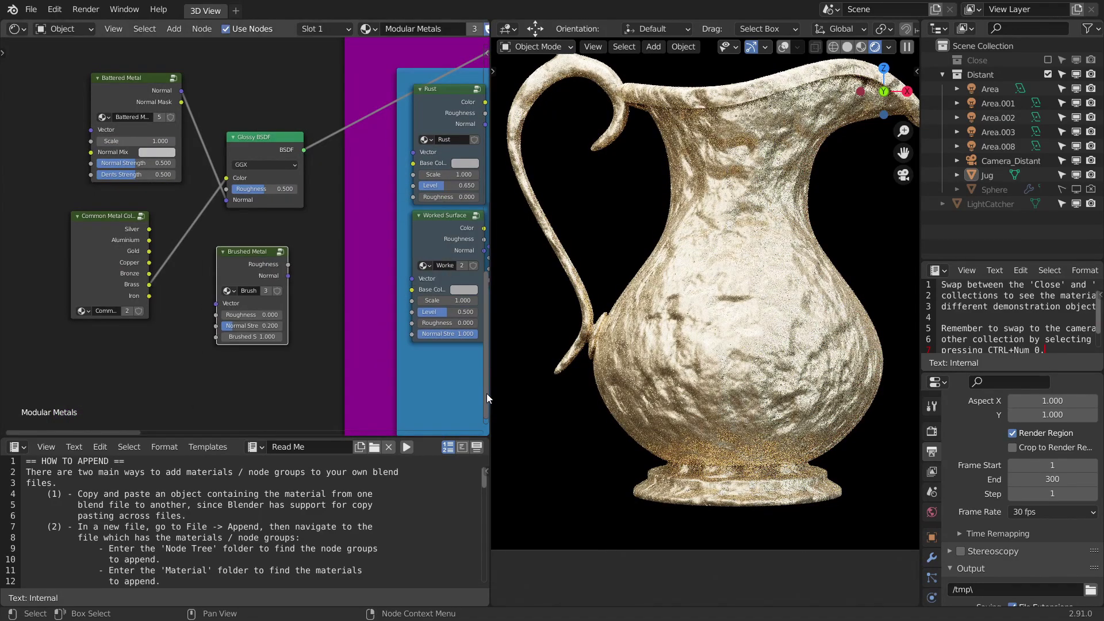
middle_click_drag(246, 263, 297, 264)
left_click_drag(297, 264, 259, 294)
Link Brushed Metal into the Glossy BSDF, with Roughness 0.340 and Normal Strength 0.313
scroll(288, 175, "up", 2)
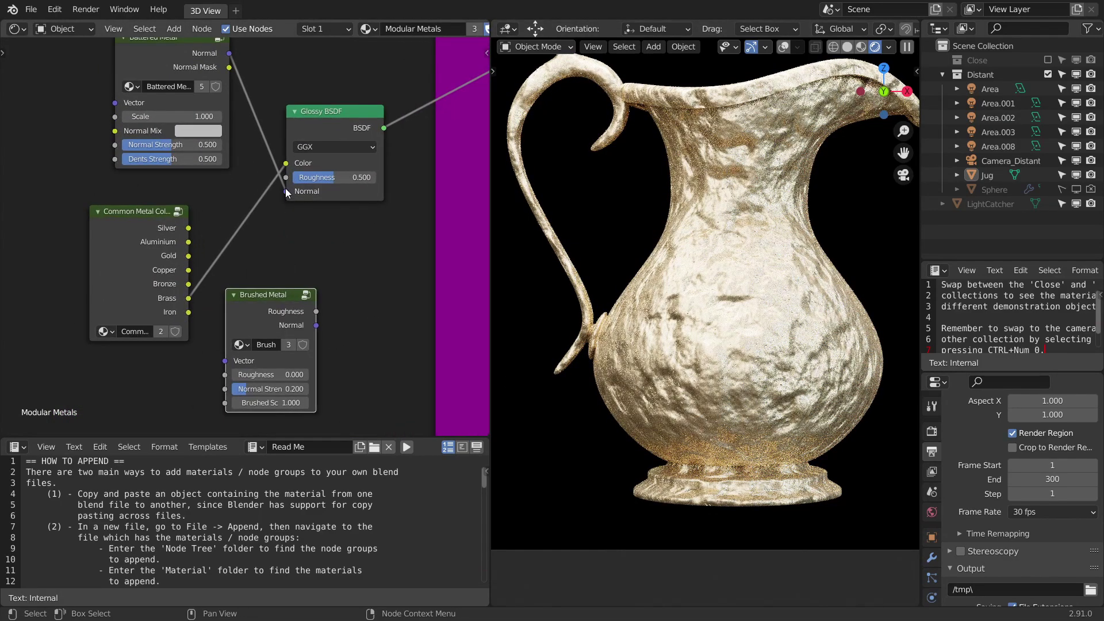
mouse_move(285, 191)
left_mouse_down()
mouse_move(361, 298)
mouse_move(324, 193)
mouse_move(295, 182)
left_mouse_up()
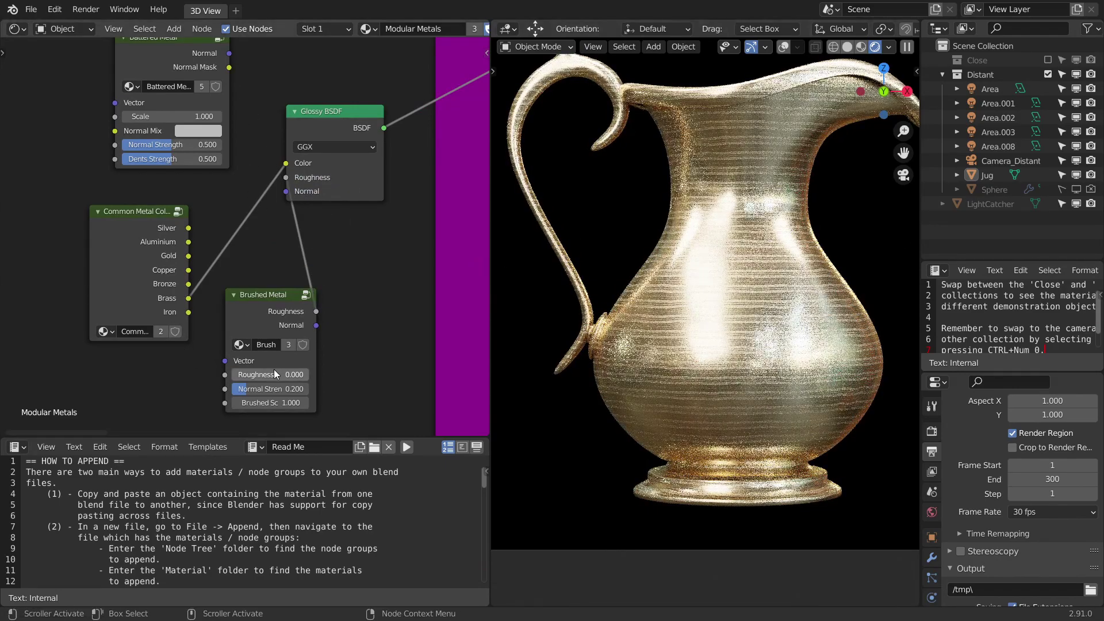
left_click_drag(274, 374, 300, 374)
left_click_drag(234, 391, 244, 391)
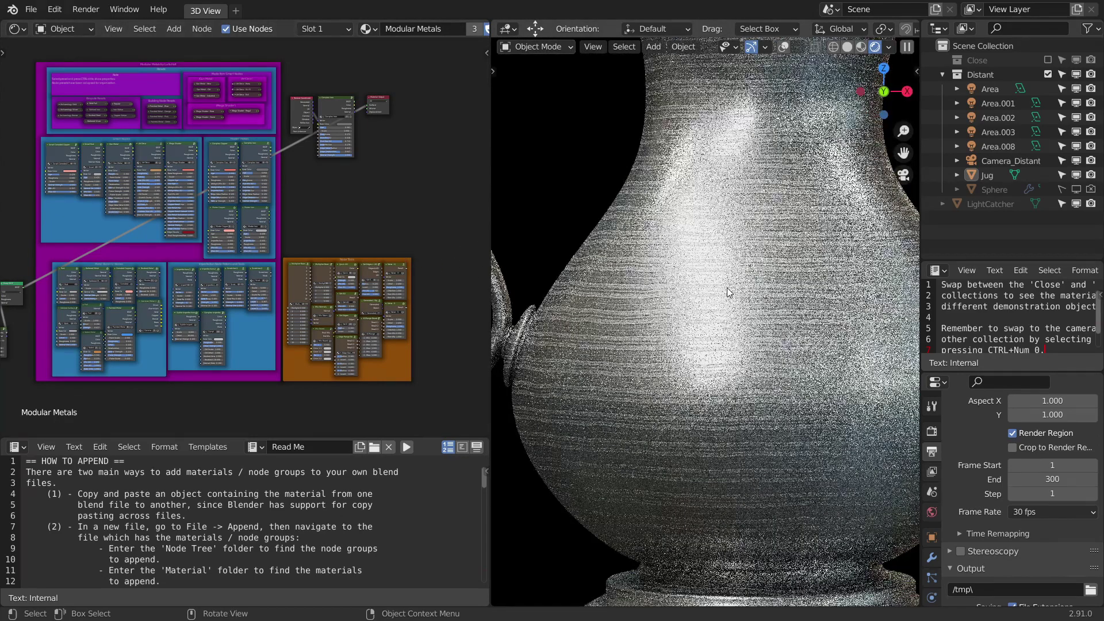
Preview the Node Tools Get AO mask on the jug, keeping Min AO at 0.500
middle_click_drag(402, 208, 362, 114)
scroll(386, 164, "up", 10)
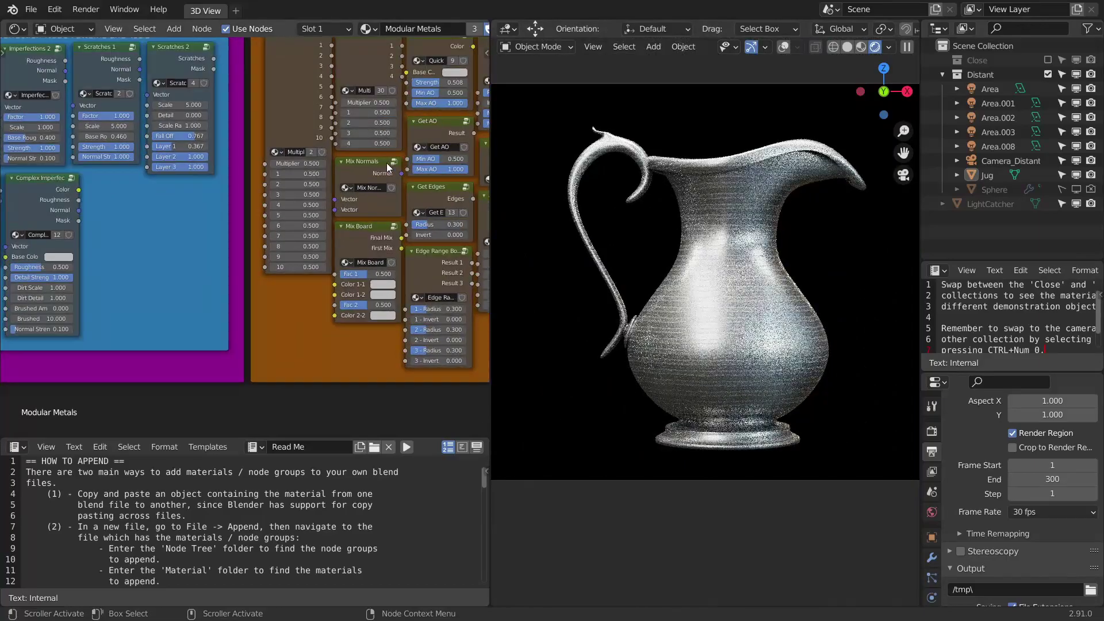
middle_click_drag(386, 164, 158, 347)
middle_click_drag(289, 307, 308, 235)
scroll(308, 234, "up", 2)
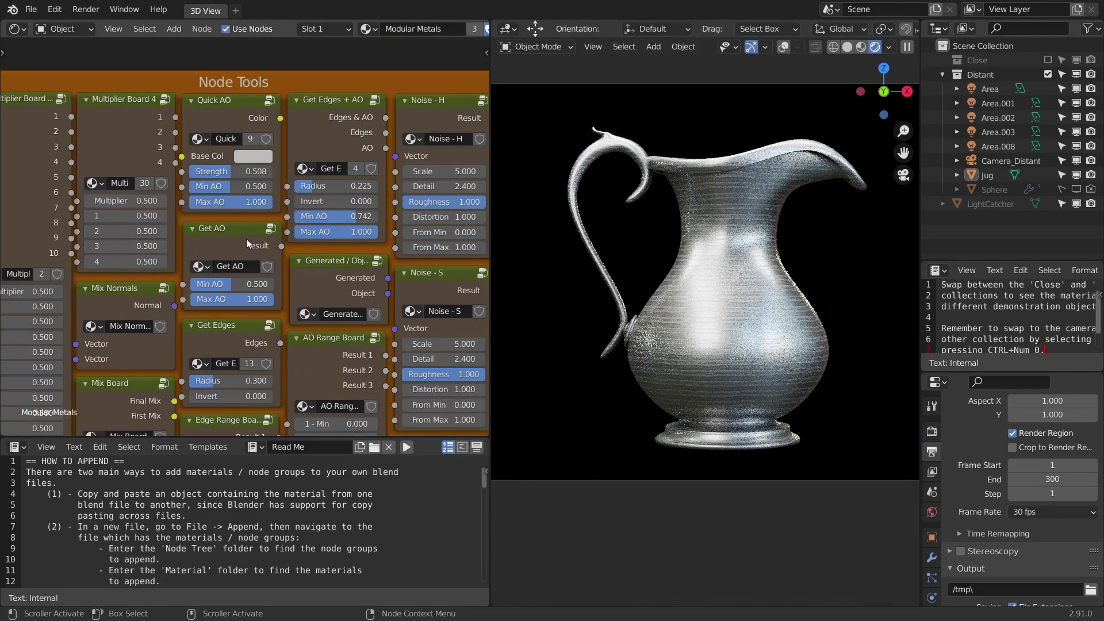
left_click(246, 237)
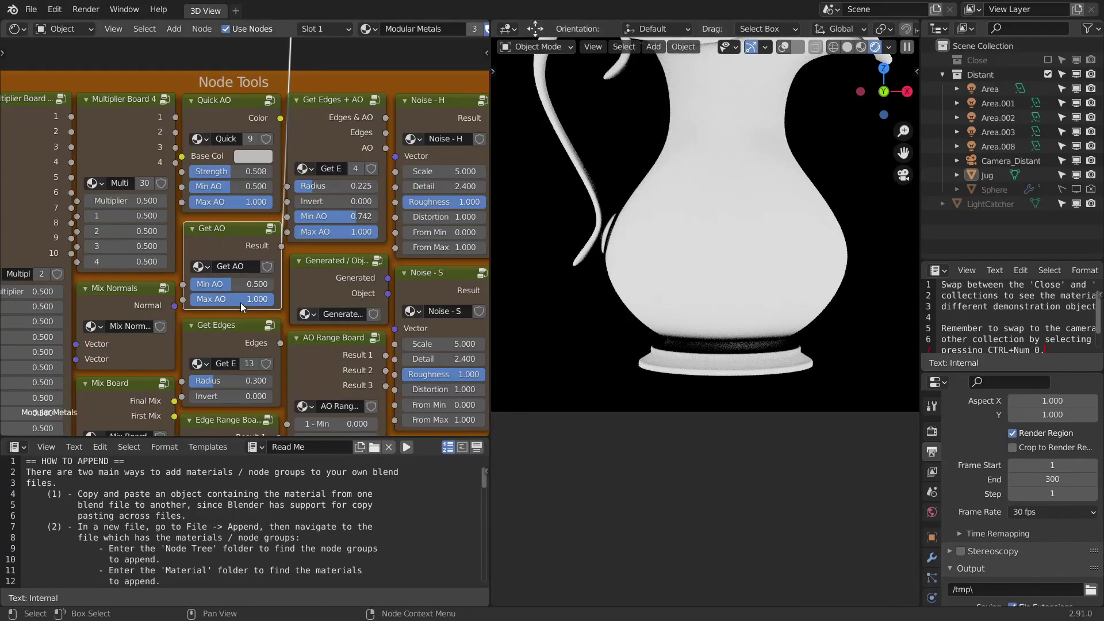
mouse_move(247, 285)
left_mouse_down()
mouse_move(215, 285)
mouse_move(248, 284)
left_mouse_up()
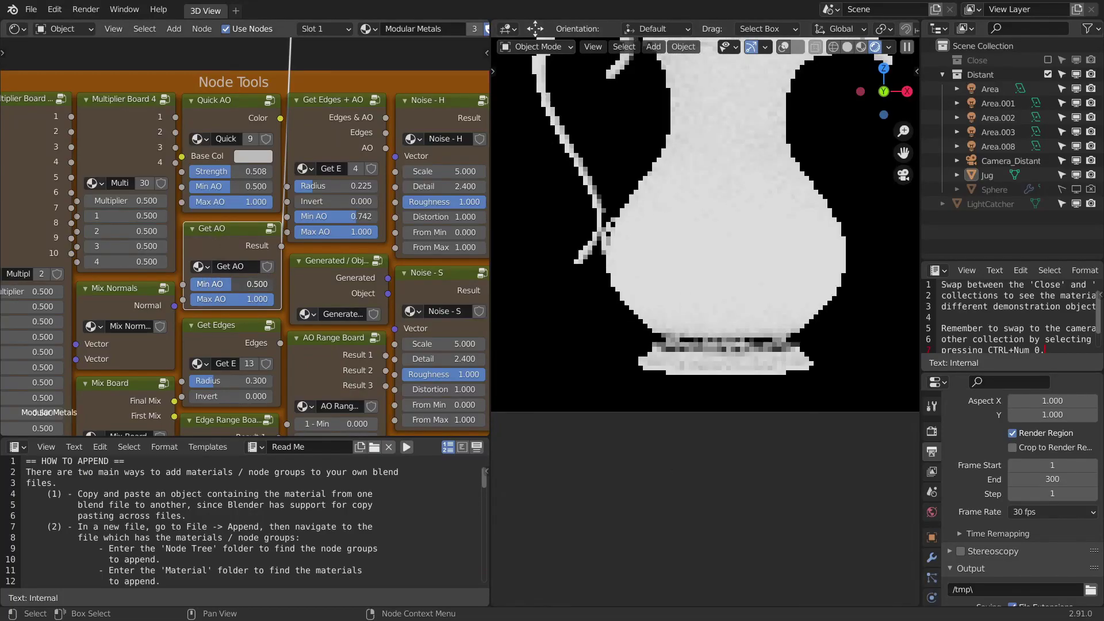
Preview the Get Edges mask with Invert set to 1 and Radius 0.593
middle_click_drag(248, 298, 261, 177)
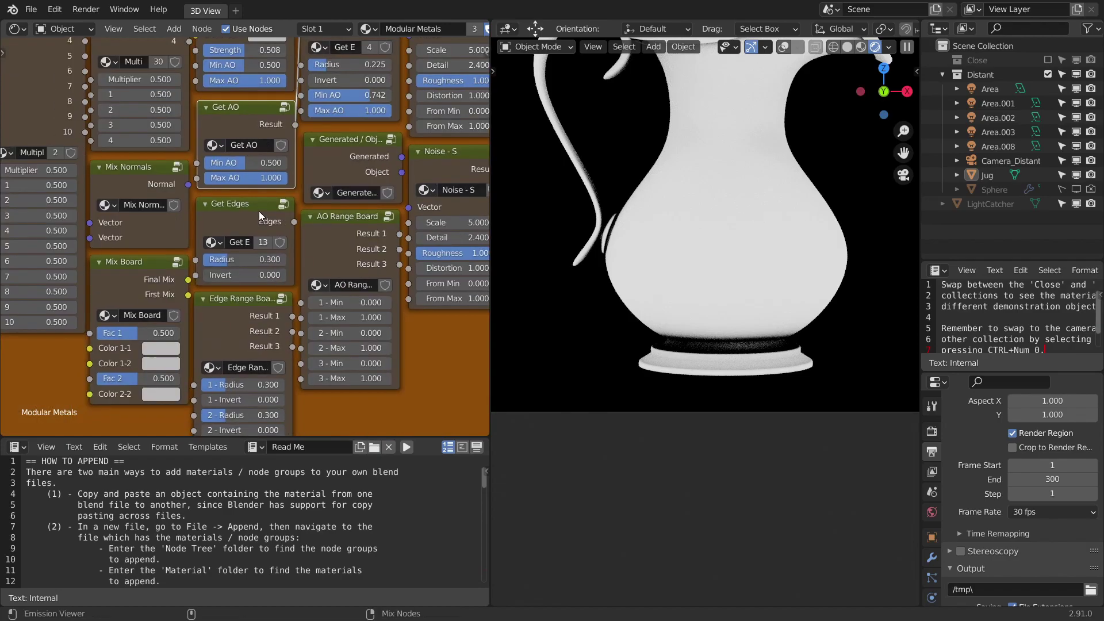
left_click(258, 212)
scroll(684, 216, "down", 4)
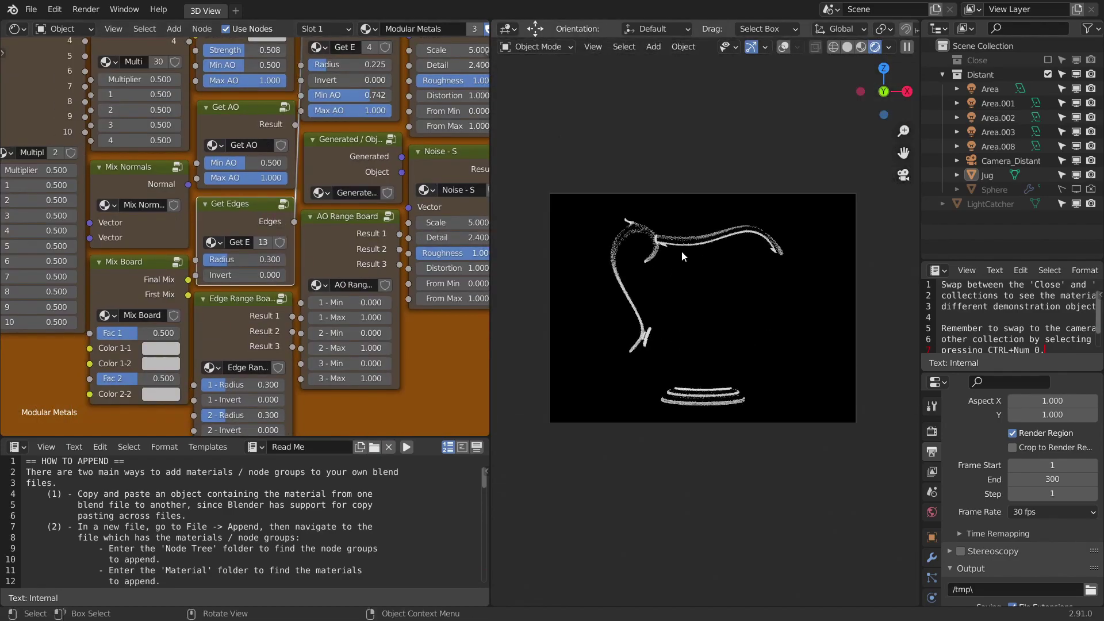
middle_click_drag(243, 337, 247, 304)
left_click(250, 242)
type("1")
key("Return")
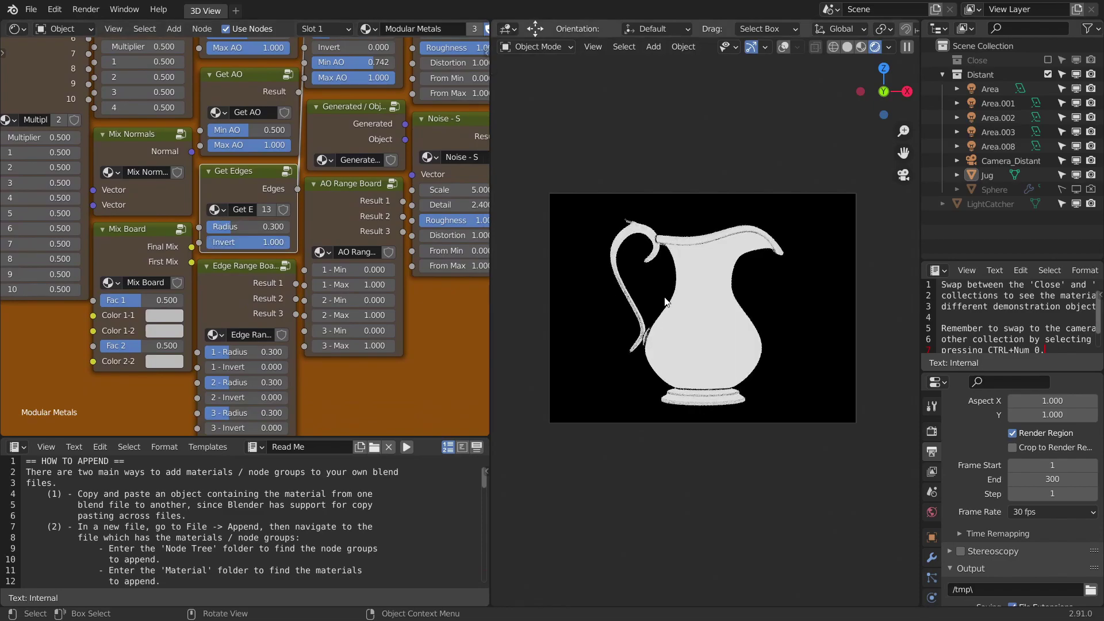
mouse_move(247, 226)
left_mouse_down()
mouse_move(282, 226)
mouse_move(256, 228)
left_mouse_up()
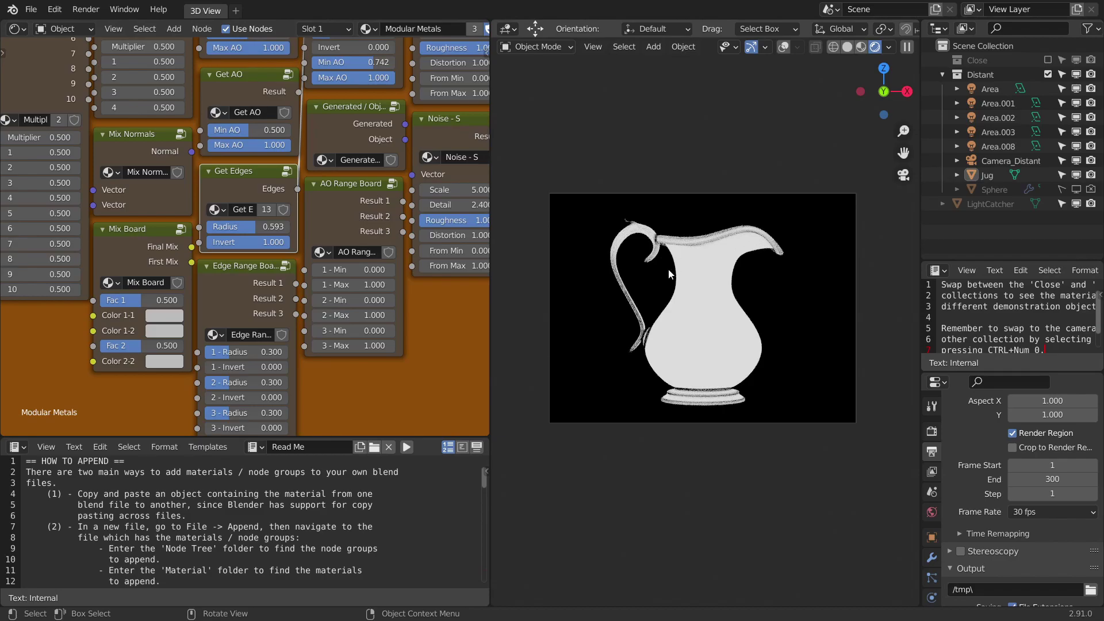
scroll(679, 237, "up", 1)
scroll(324, 209, "down", 9)
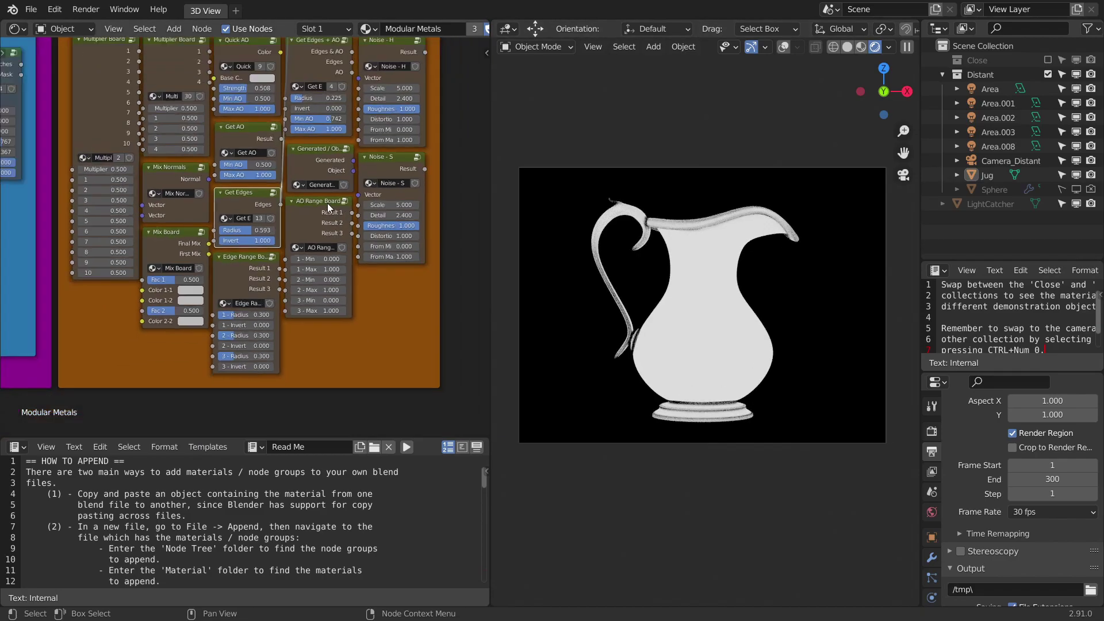
middle_click_drag(293, 227, 288, 298)
scroll(289, 298, "down", 4)
middle_click_drag(266, 189, 340, 236)
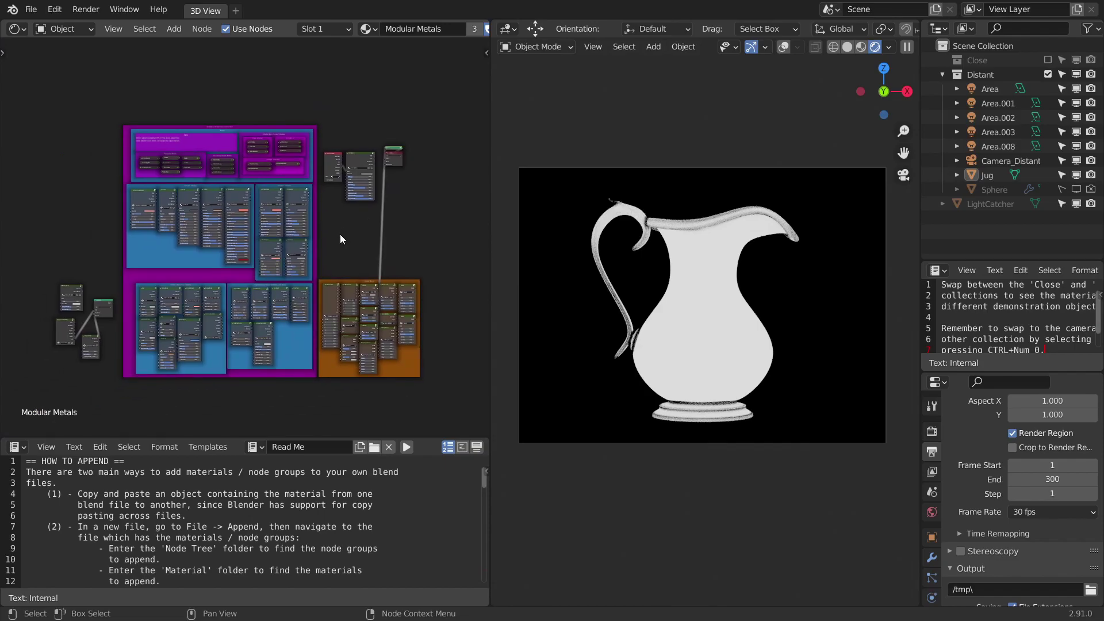